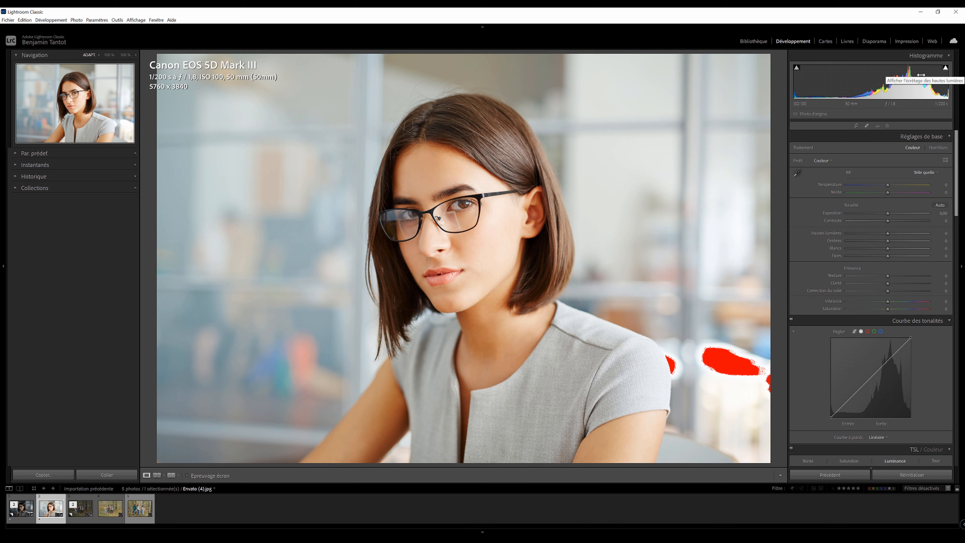
Try an Exposition of about −0,36 on the original portrait and compare it with the already graded virtual copy
drag(885, 212, 884, 215)
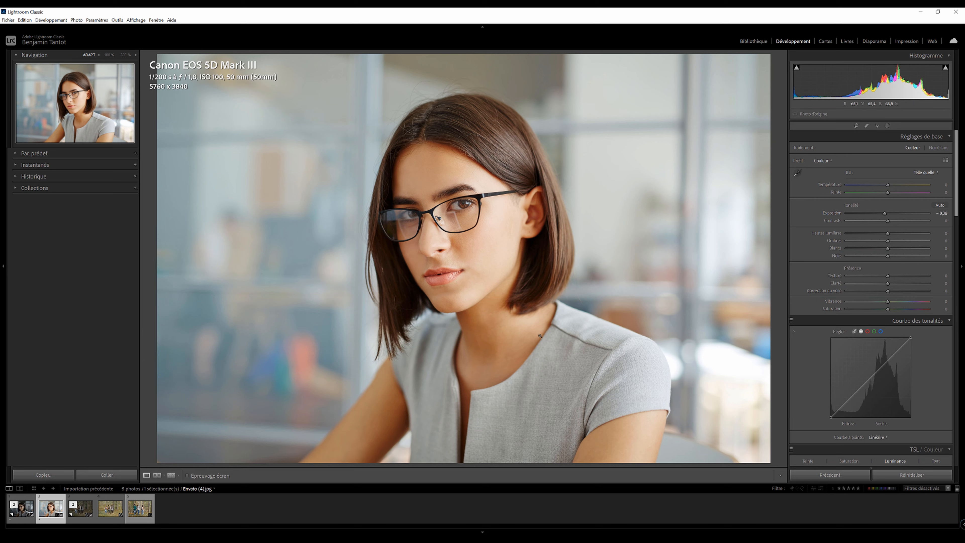
click(17, 513)
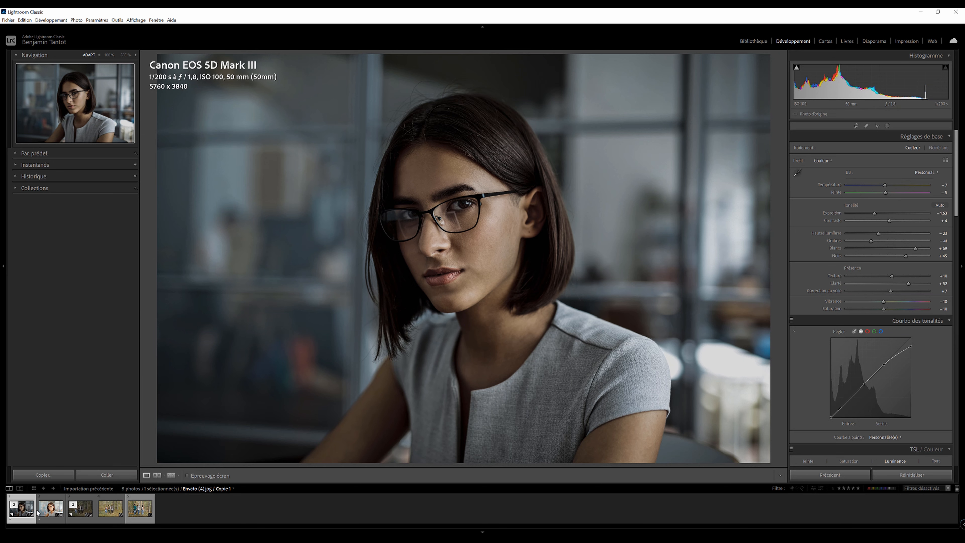
key(Right)
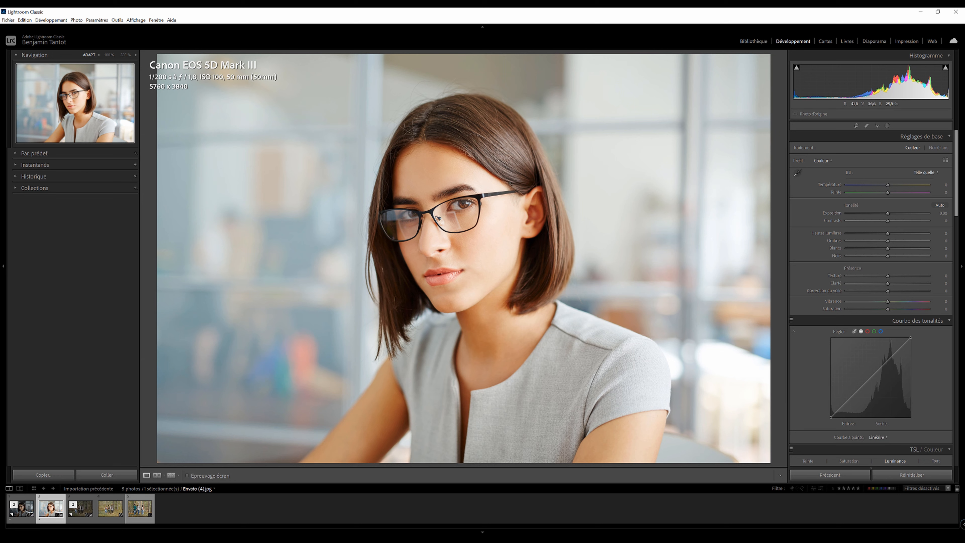
Create a virtual copy of the original portrait Envato (4).jpg and lower its Exposition to −1,66
right_click(55, 509)
mouse_move(93, 432)
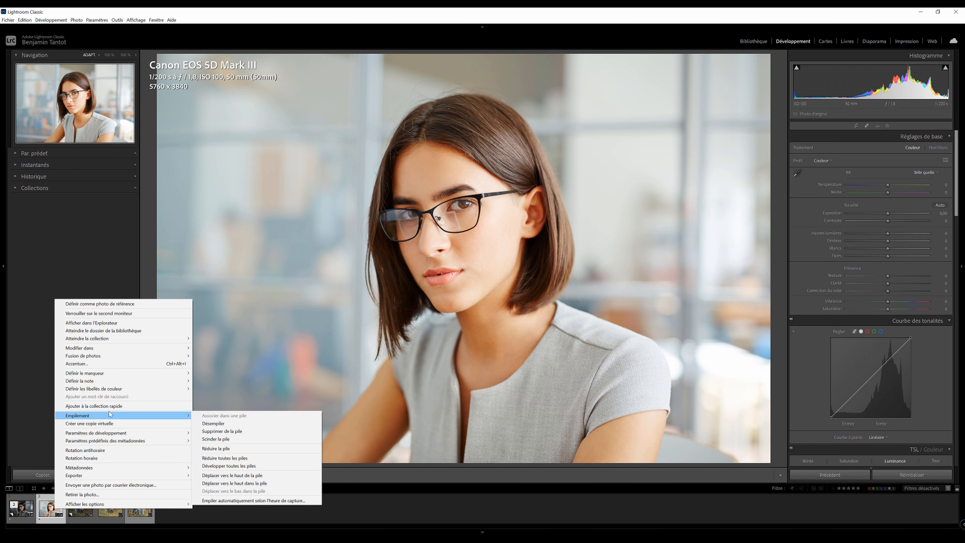
click(91, 423)
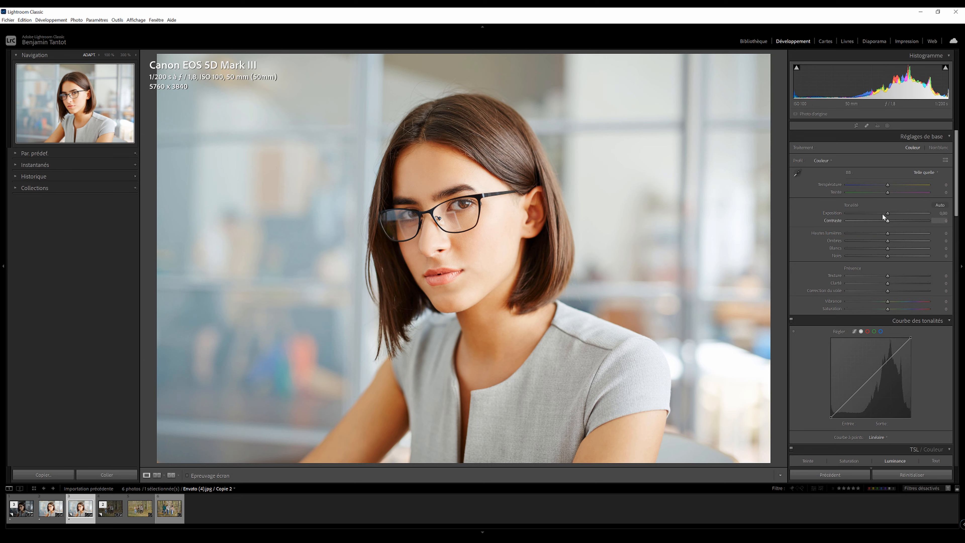
drag(887, 213, 873, 211)
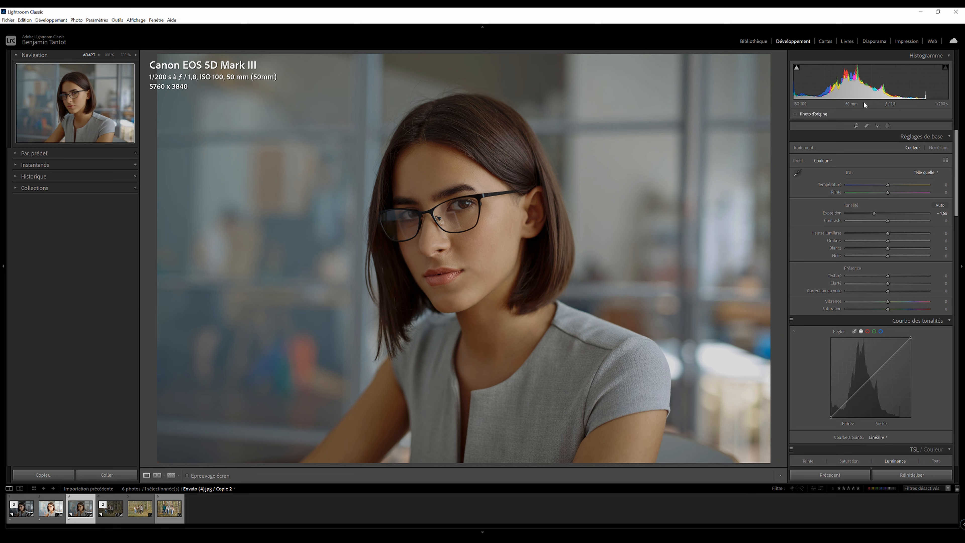
Set the Bleu primaire Saturation to −45 in the camera calibration and compare the photo with the calibration off and on
scroll(955, 200, down, 2)
drag(956, 199, 956, 452)
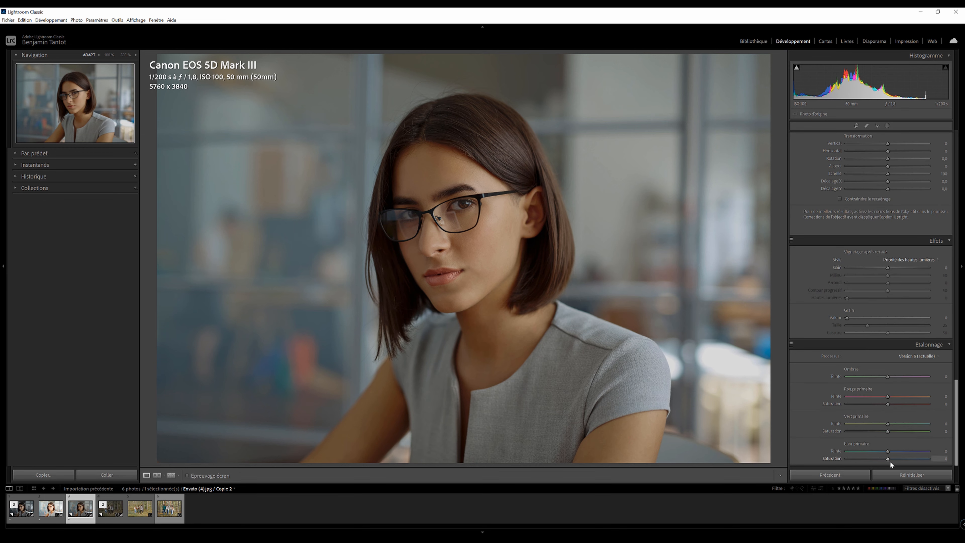
drag(889, 459, 887, 459)
drag(886, 461, 883, 461)
click(791, 343)
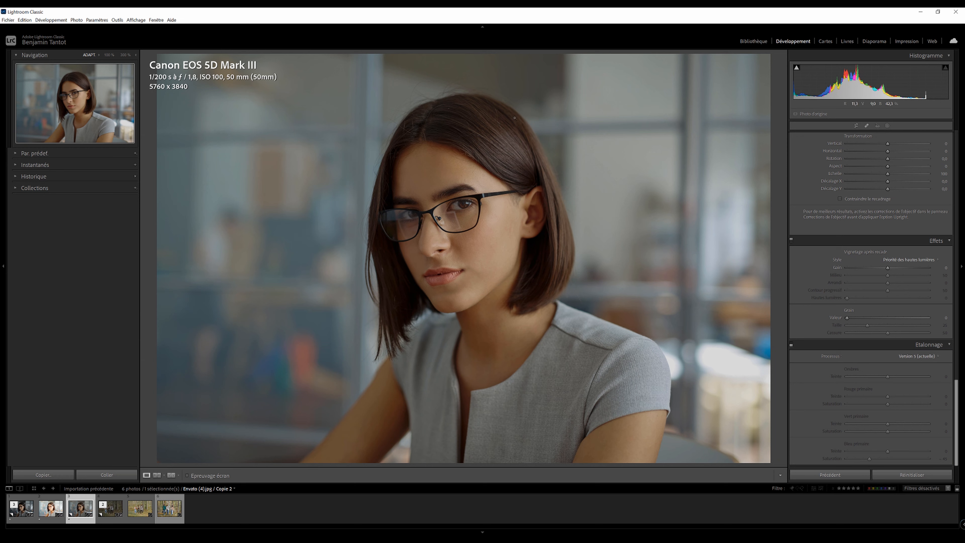
click(791, 343)
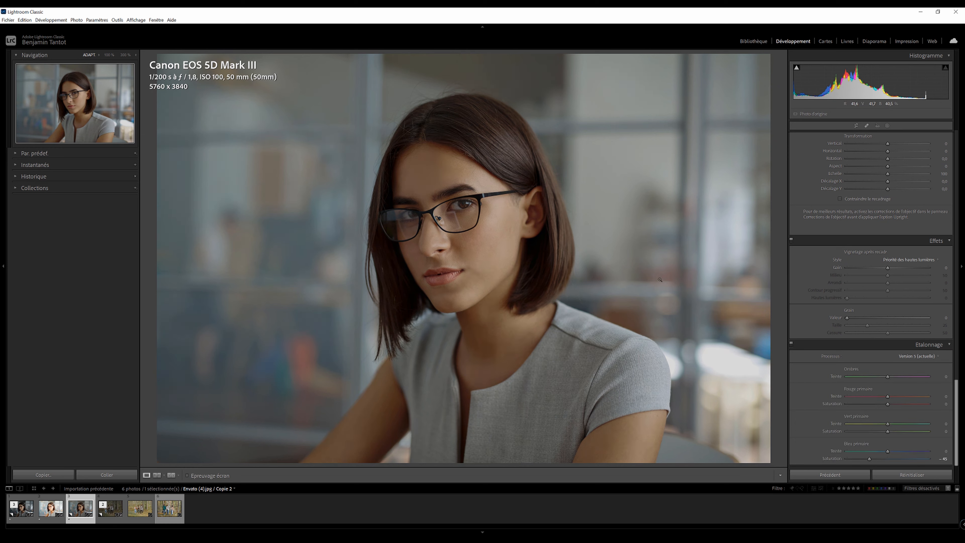
Set Vibrance and the global Saturation to −10 each and compare the portrait before and after
drag(956, 387, 949, 137)
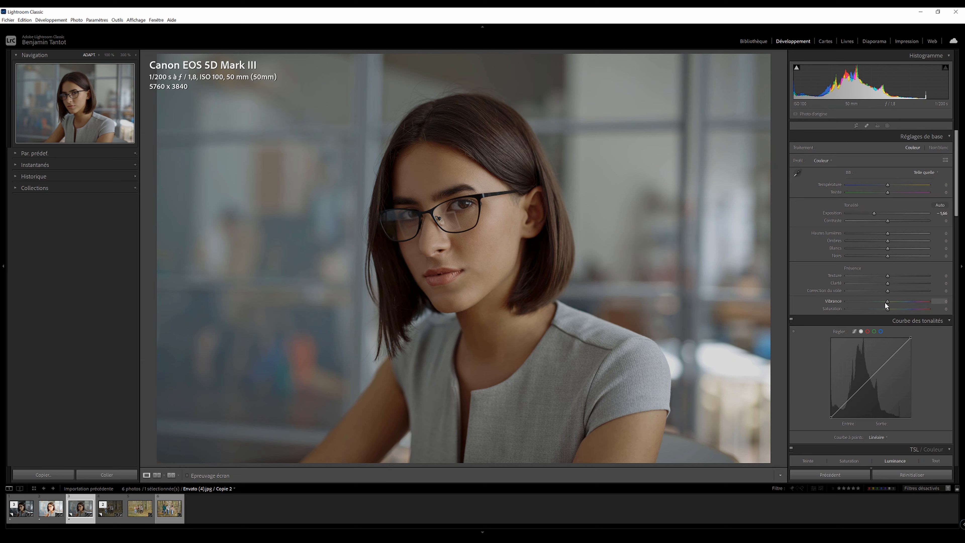
drag(884, 303, 882, 303)
drag(883, 308, 883, 309)
key(backslash)
key(backslash)
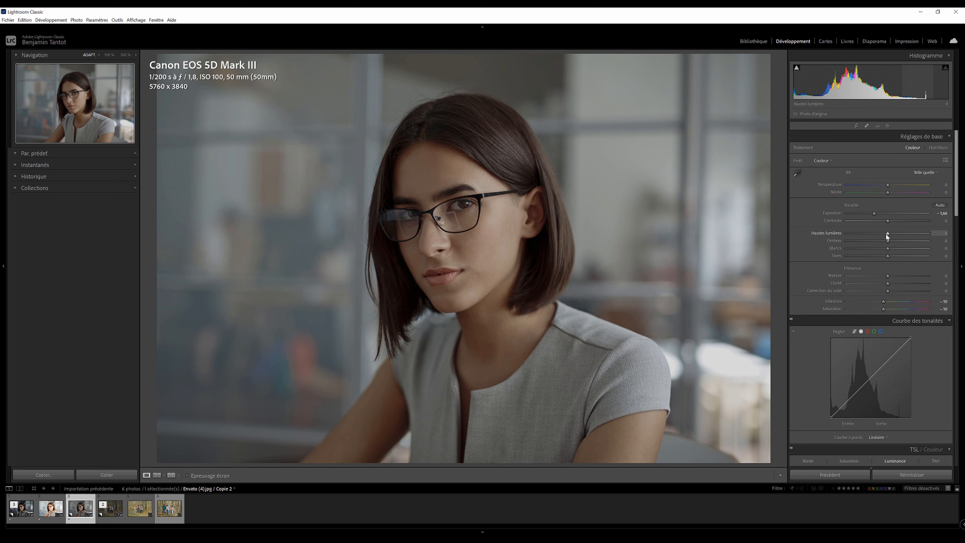
Set Hautes lumières to −16 and Blancs to +37 in the basic tone settings
drag(887, 233, 881, 232)
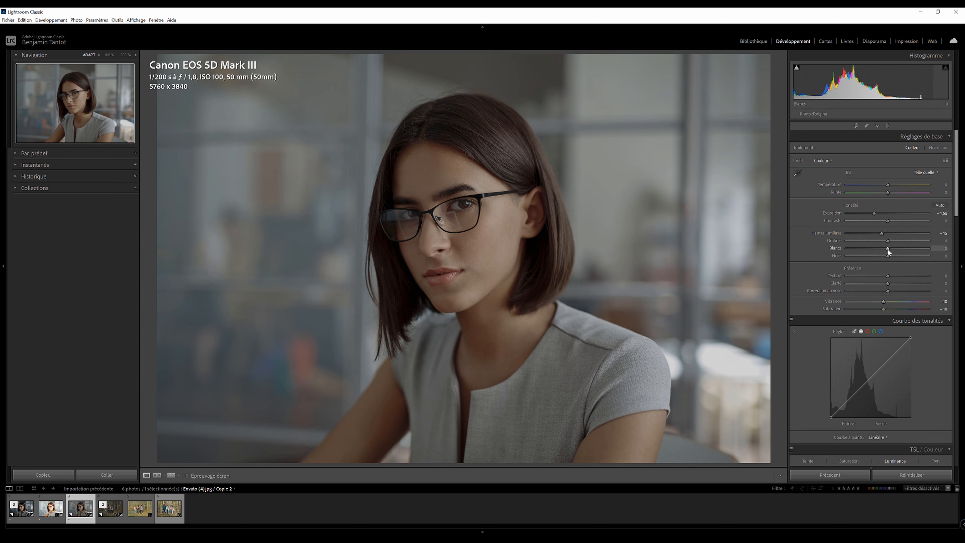
drag(887, 247, 897, 248)
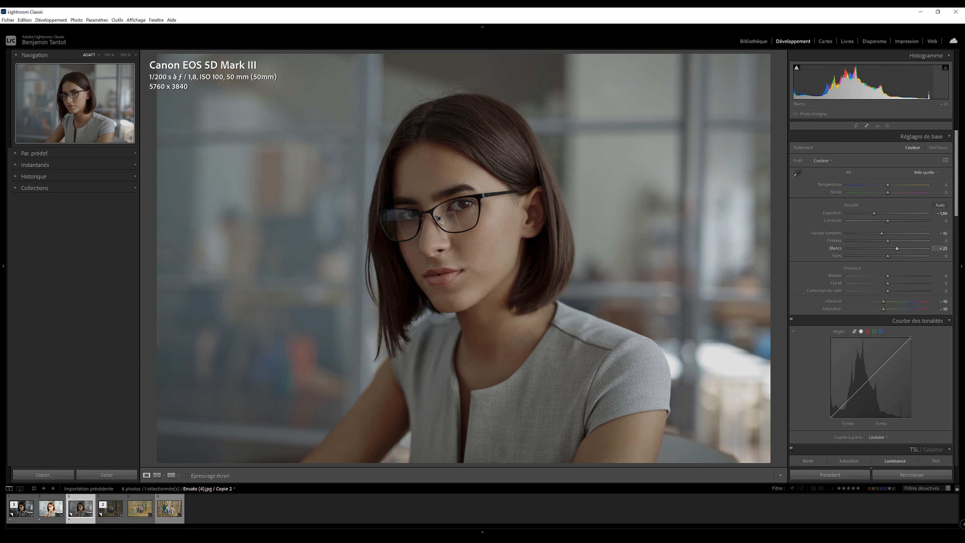
drag(897, 247, 904, 251)
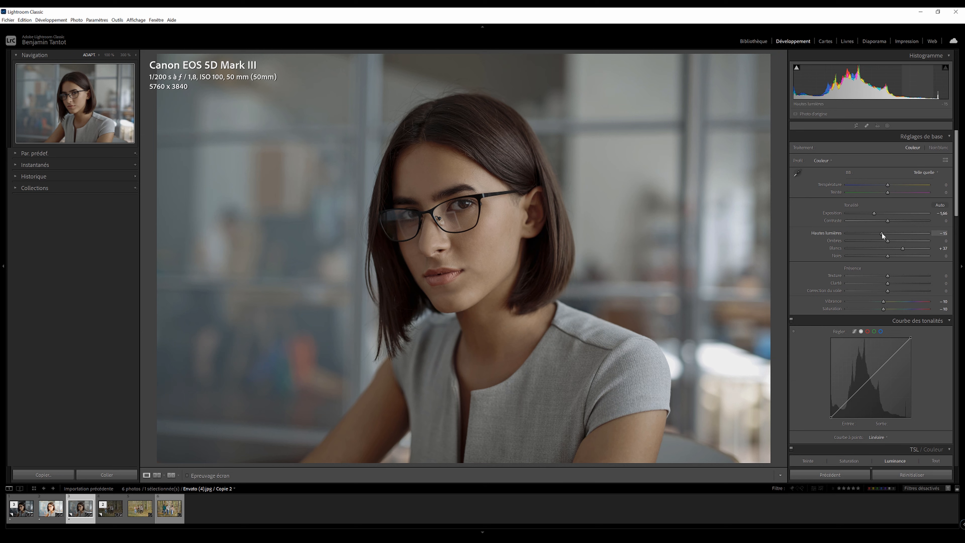
drag(881, 232, 880, 233)
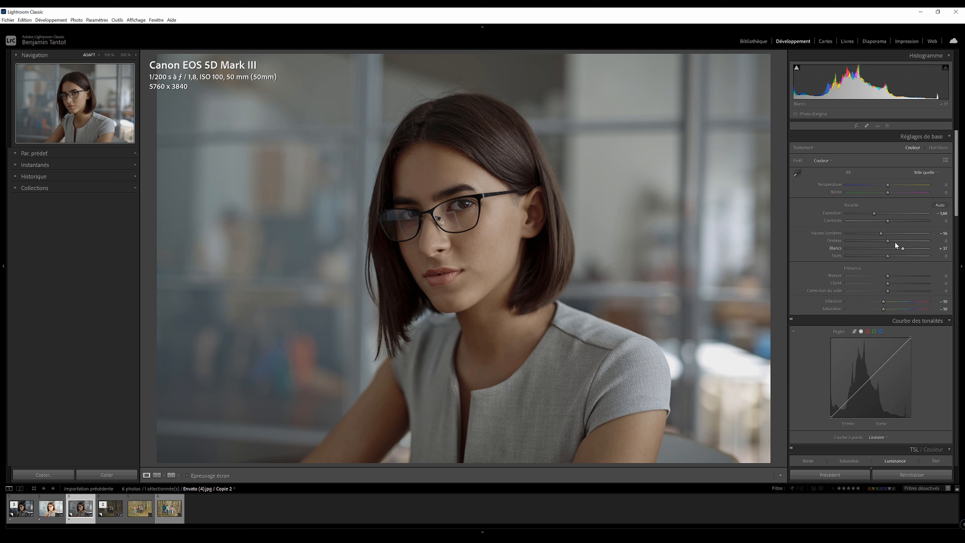
Lower Ombres to −46, raise Noirs to +40, and compare the portrait with its unedited version
drag(888, 242, 883, 242)
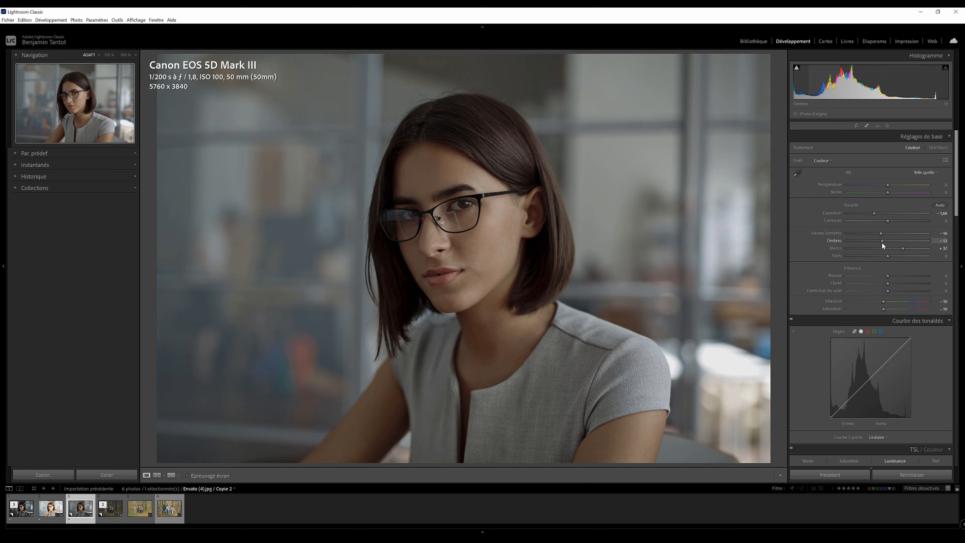
double_click(881, 243)
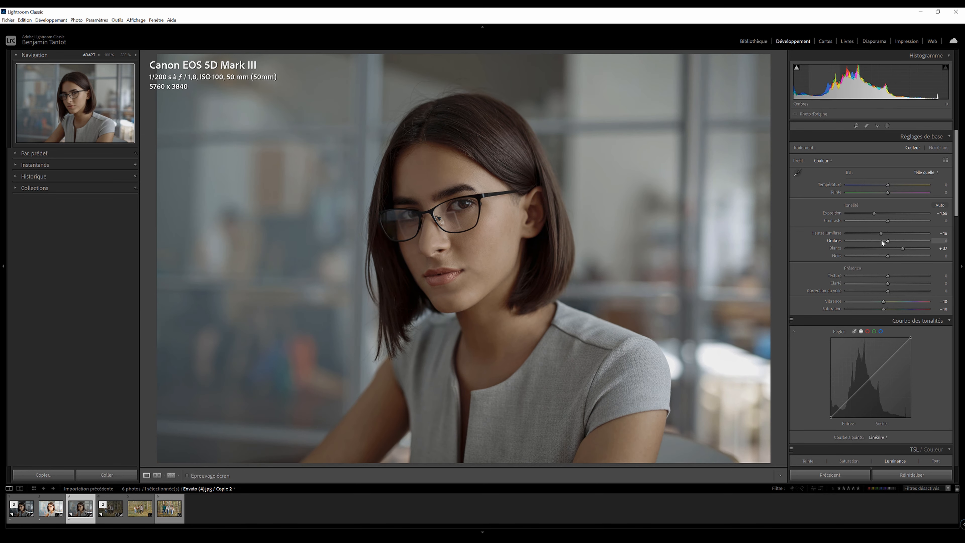
mouse_move(888, 241)
mouse_down()
mouse_move(903, 243)
mouse_move(880, 243)
mouse_up()
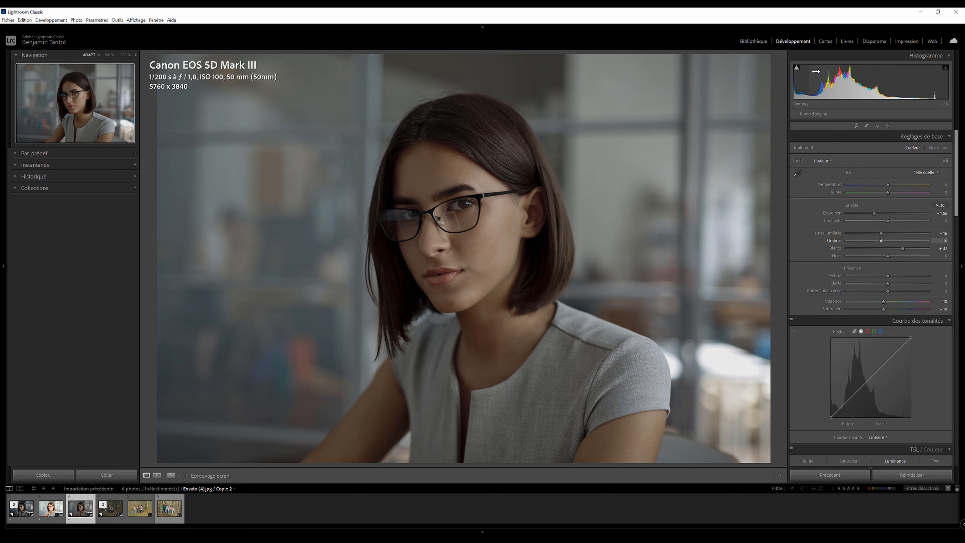
drag(881, 240, 870, 239)
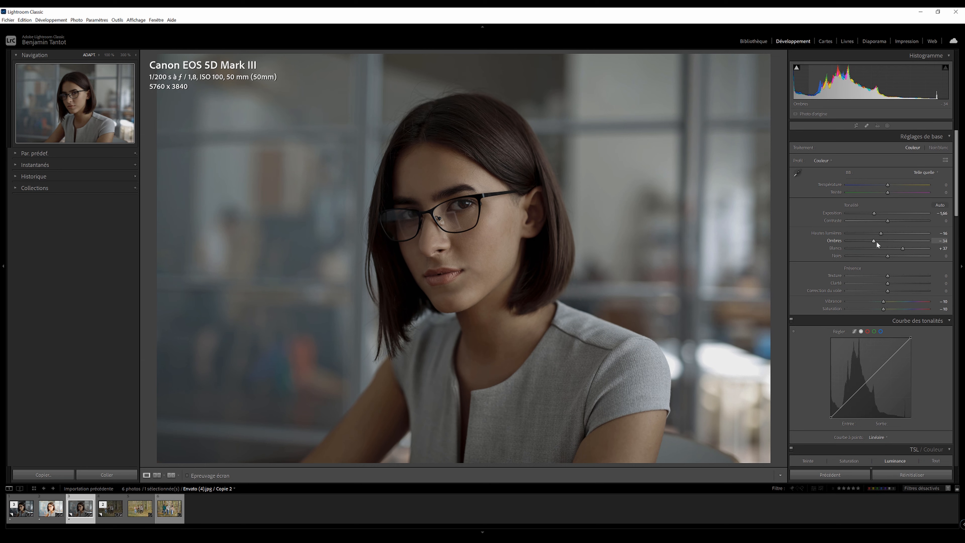
drag(873, 241, 903, 258)
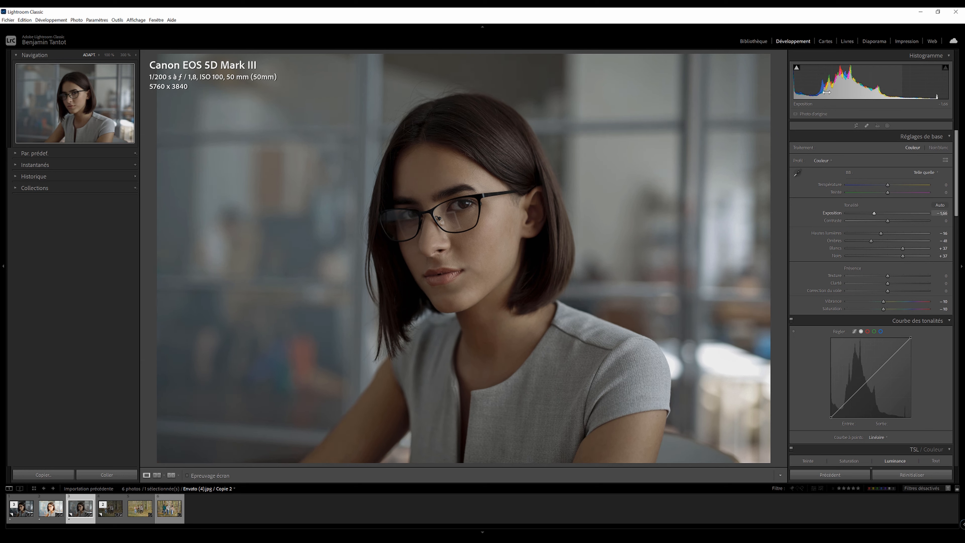
drag(901, 257, 868, 241)
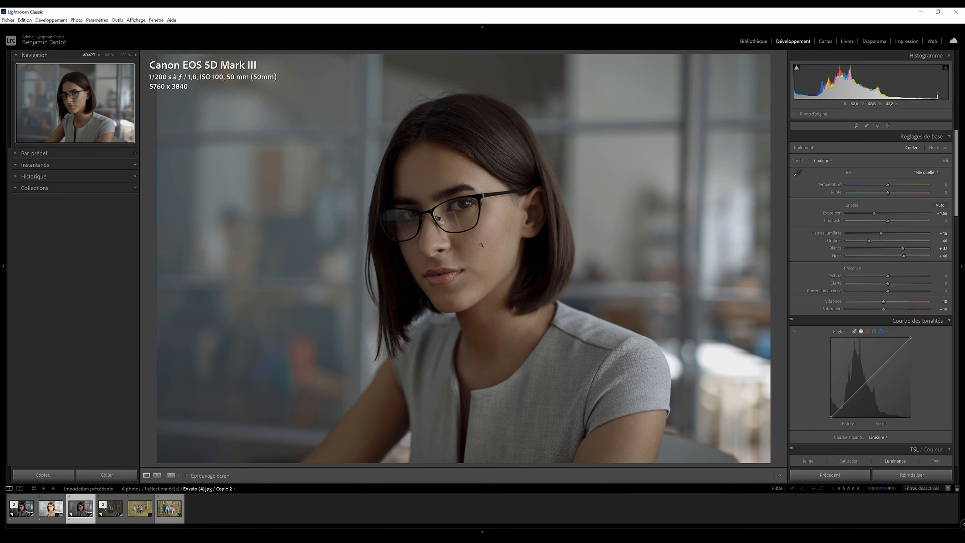
key(backslash)
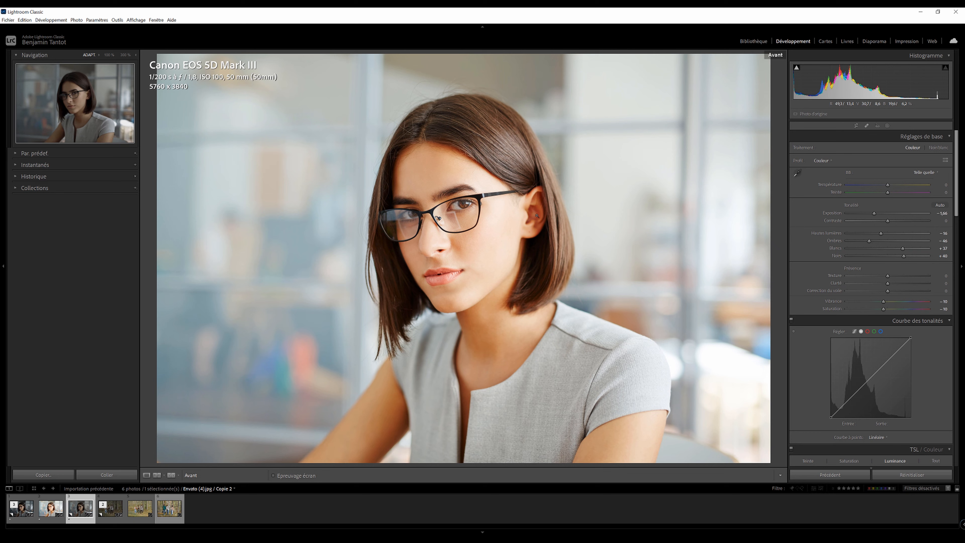
key(backslash)
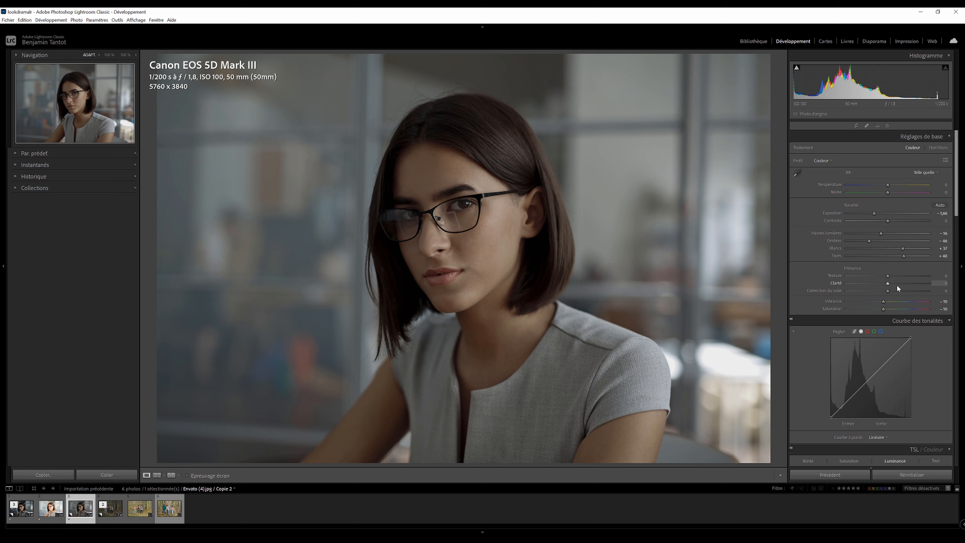
Raise Clarté to +42, and undo a trial increase of Ombres to +24
drag(887, 285, 898, 283)
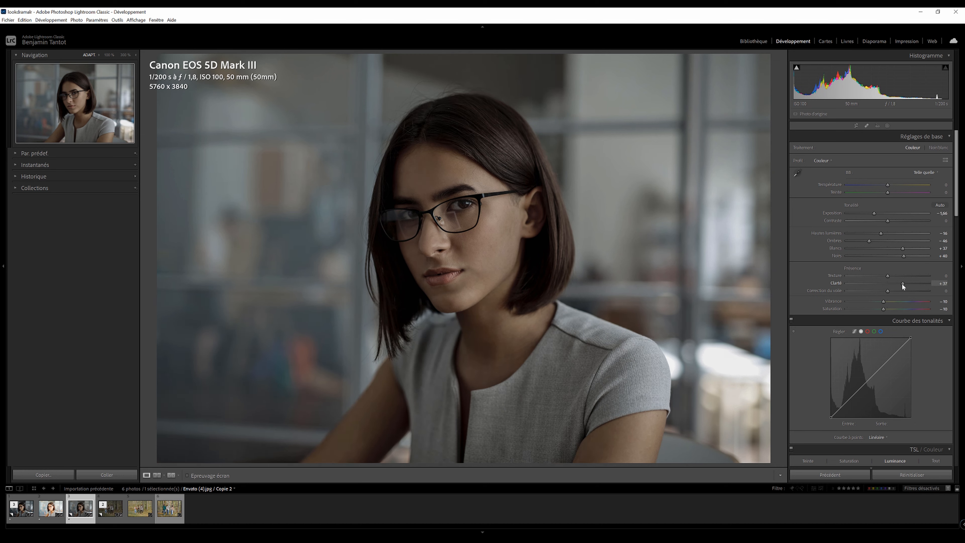
drag(901, 282, 902, 284)
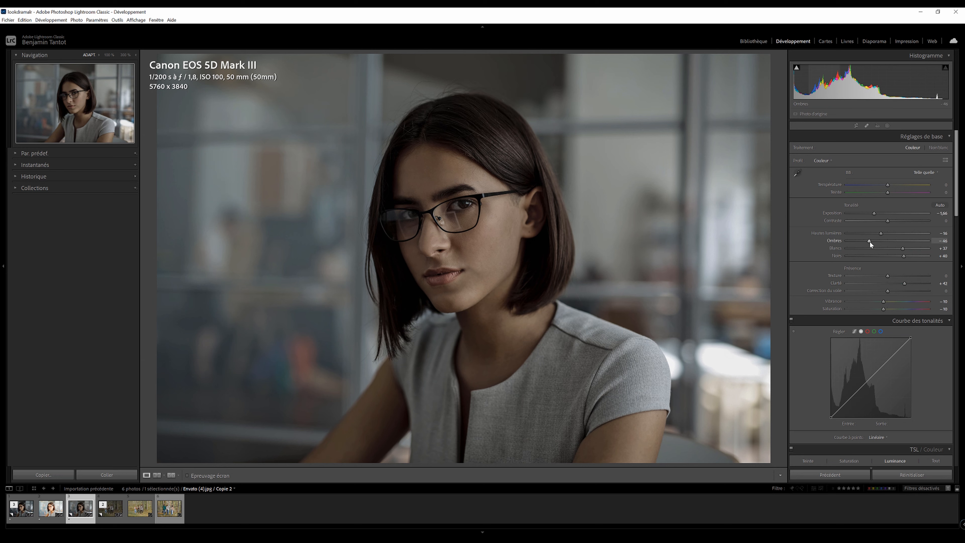
drag(869, 242, 896, 242)
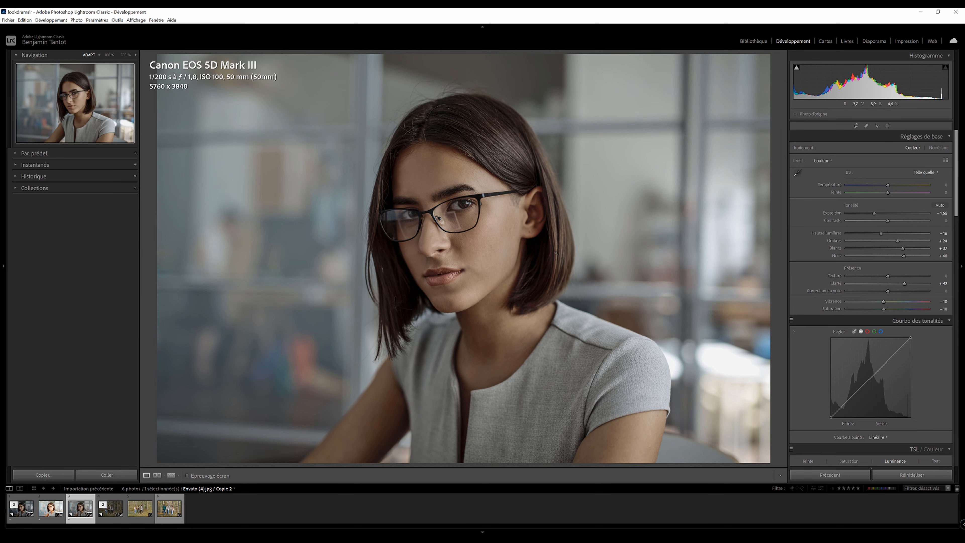
key(ctrl+z)
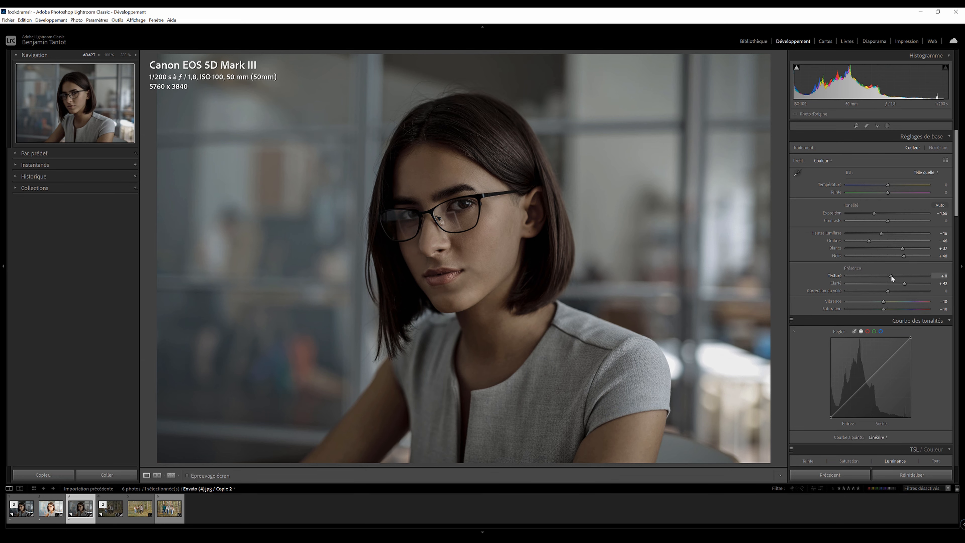
Inspect the face close up, refine Texture to +8, Clarté to +45 and Correction du voile to +5, and raise Blancs to +42
click(416, 208)
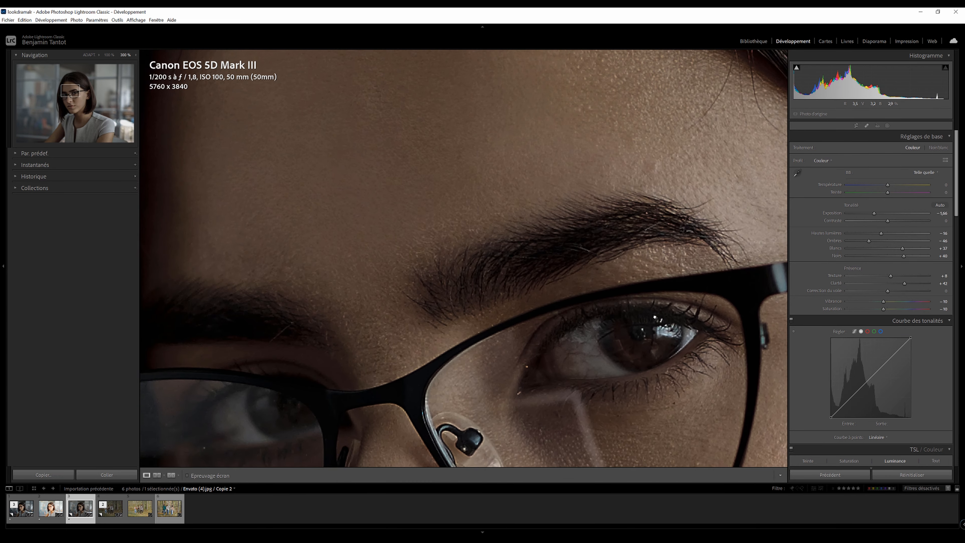
click(417, 208)
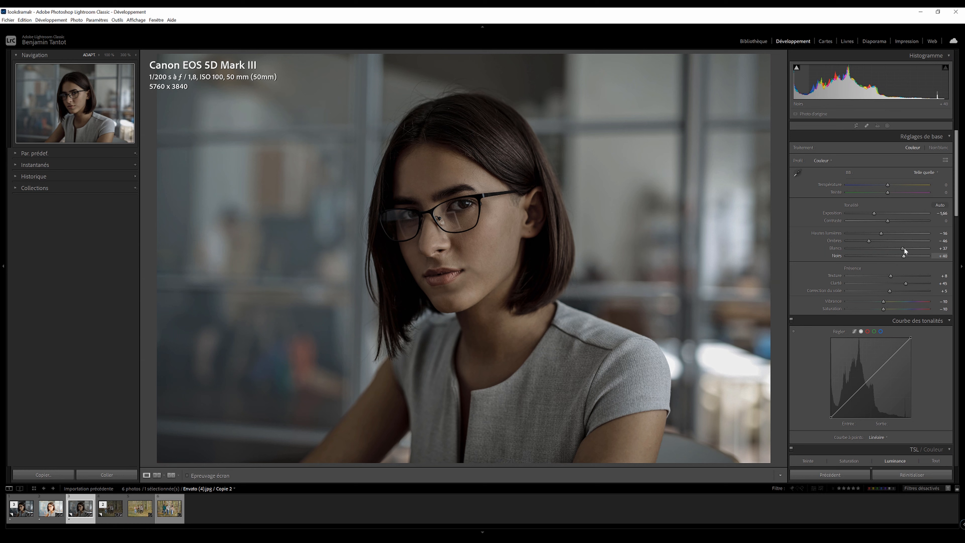
drag(902, 249, 905, 249)
Add three points along the tone curve, lower its white endpoint to output 222, and compare the photo with the curve off and on
key(alt)
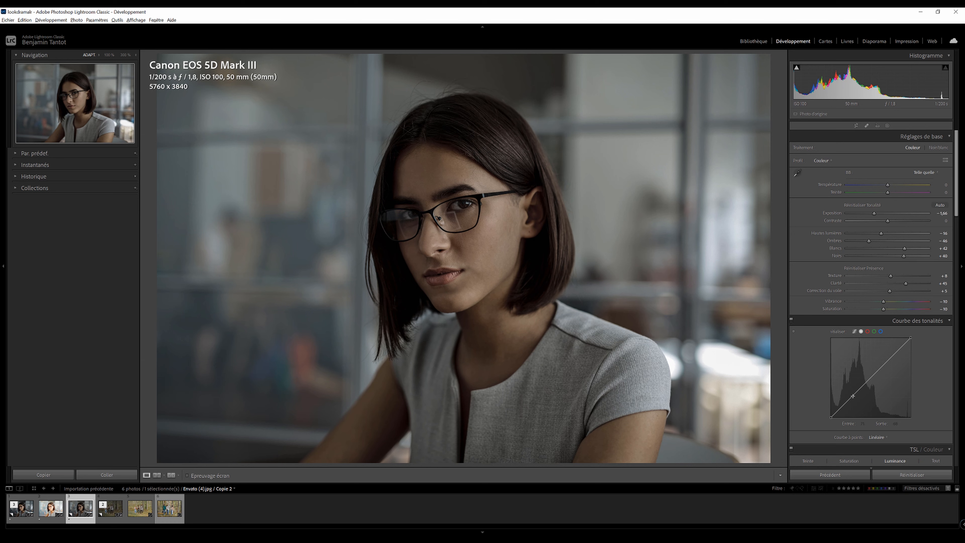
click(854, 396)
click(873, 376)
click(888, 361)
click(911, 336)
drag(919, 337, 919, 340)
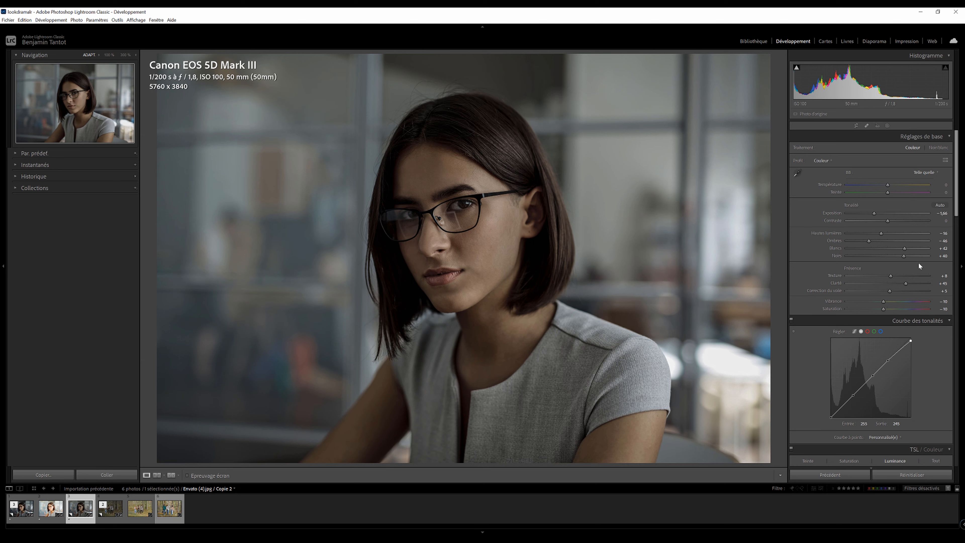
drag(911, 339, 917, 348)
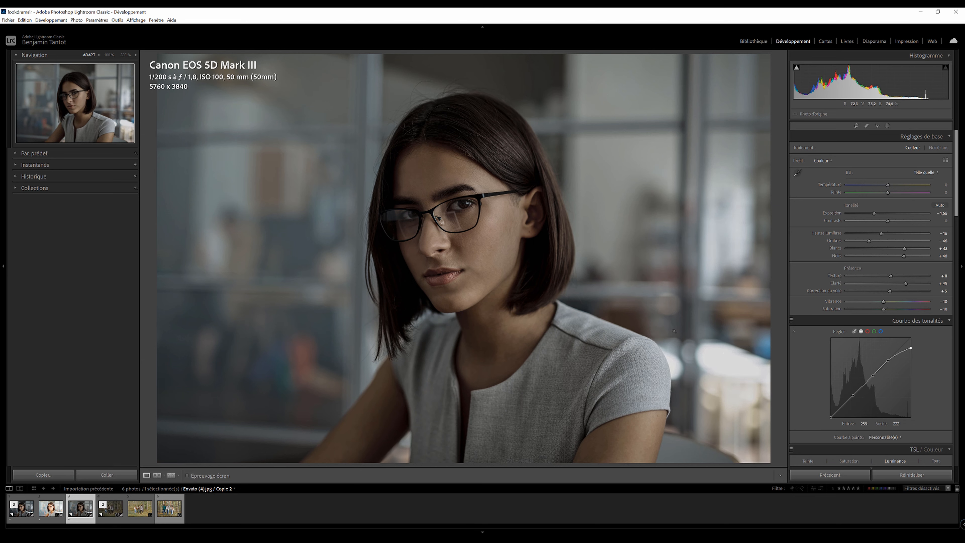
click(790, 320)
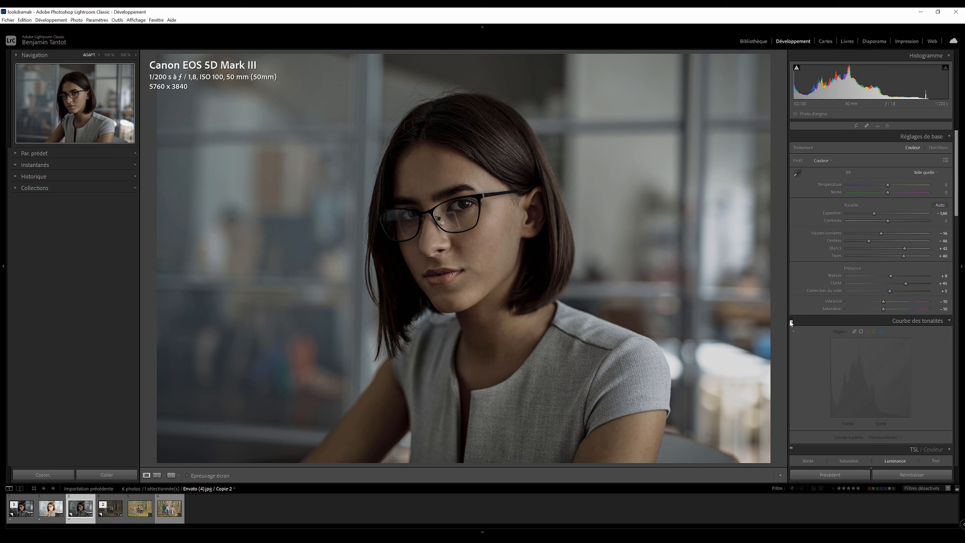
click(791, 321)
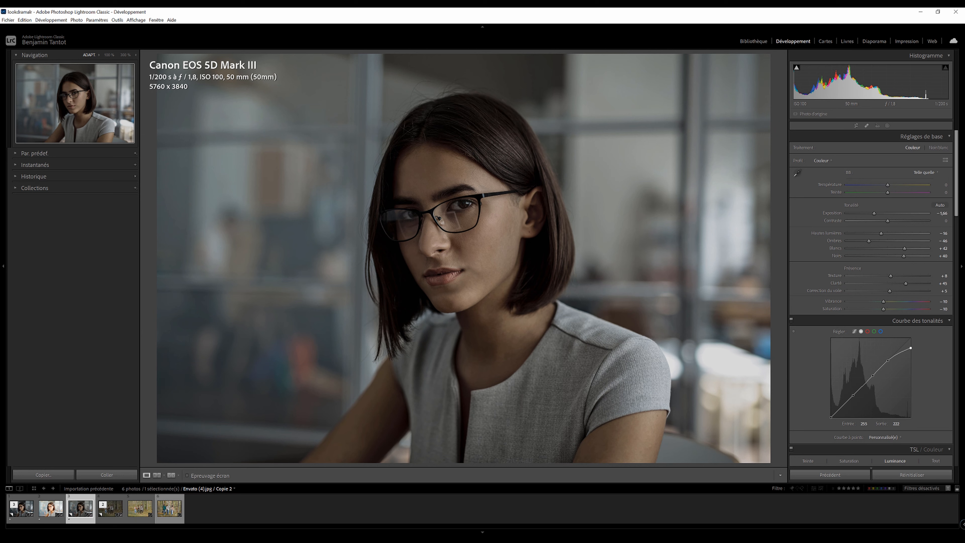
Raise Blancs to +54 and Noirs to +45 in the basic tone settings
drag(957, 171, 958, 150)
drag(905, 249, 906, 257)
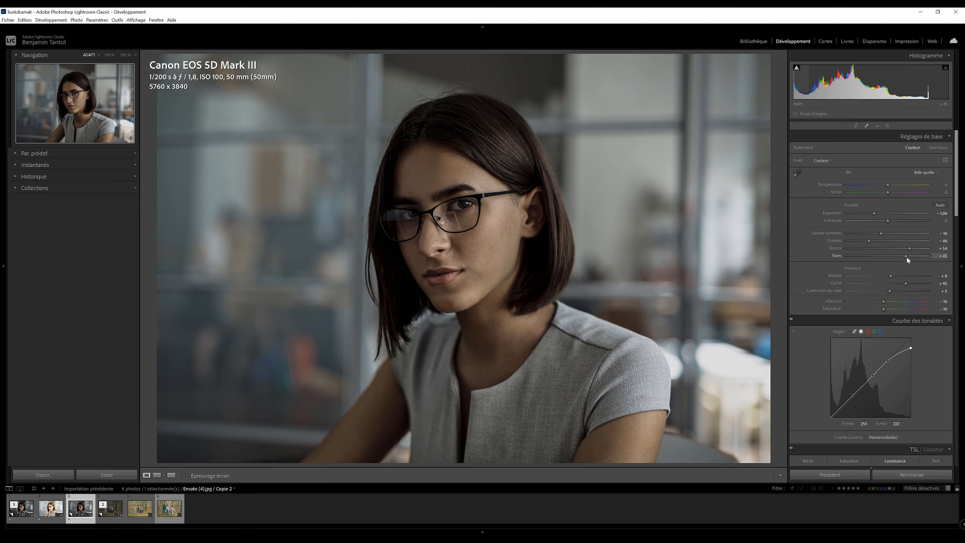
Refine the basic settings with Ombres at −45, Clarté at +46 and Contraste at +5
click(869, 241)
click(906, 282)
drag(887, 222, 889, 222)
Add a vignette with Gain −10, Milieu 0, Arrondi +42 and Contour progressif 100, and compare the photo with the effects off and on
scroll(889, 222, down, 15)
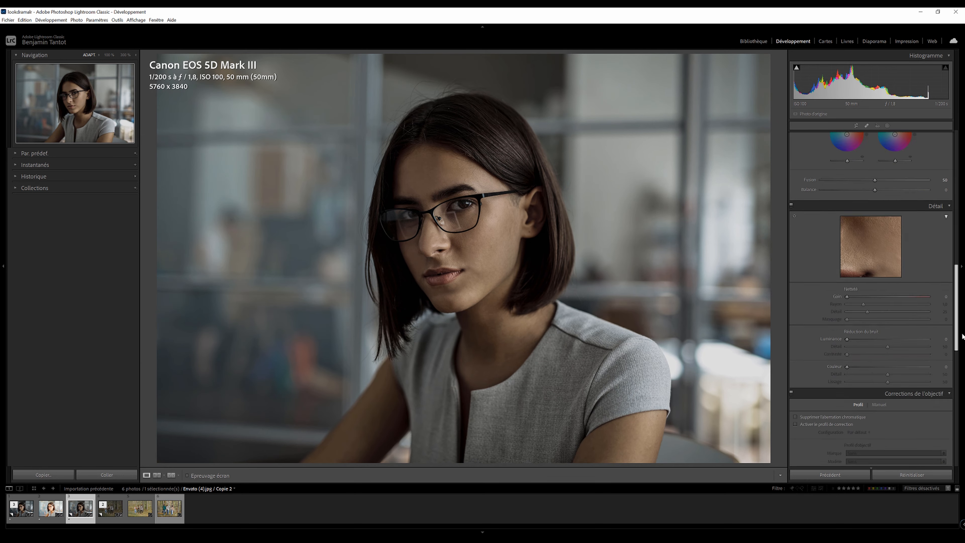
scroll(889, 222, down, 10)
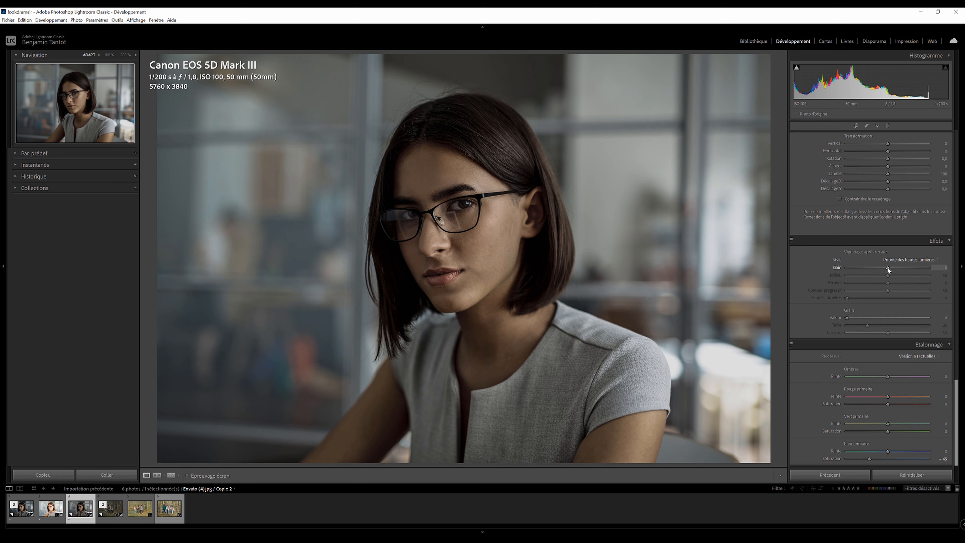
drag(886, 267, 881, 268)
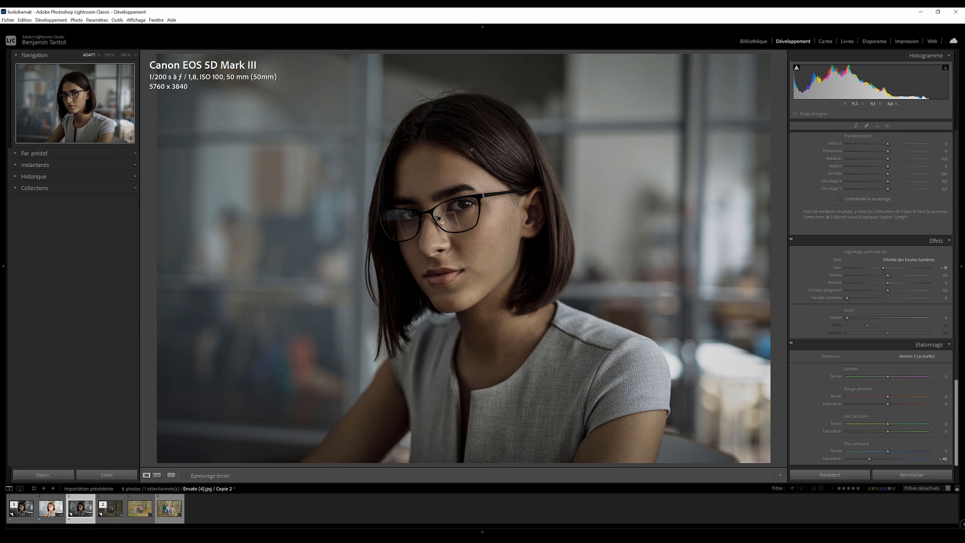
drag(883, 268, 838, 277)
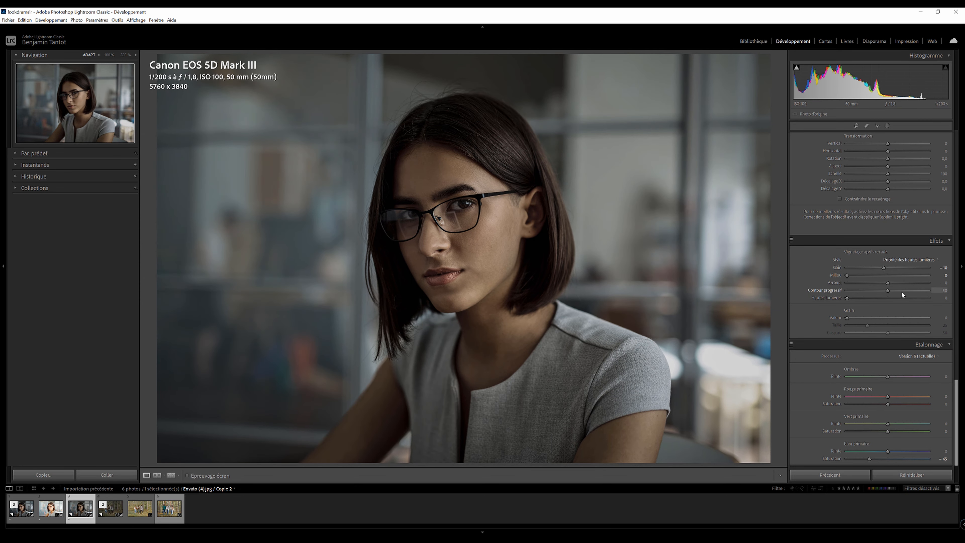
drag(922, 292, 883, 268)
click(791, 240)
click(792, 239)
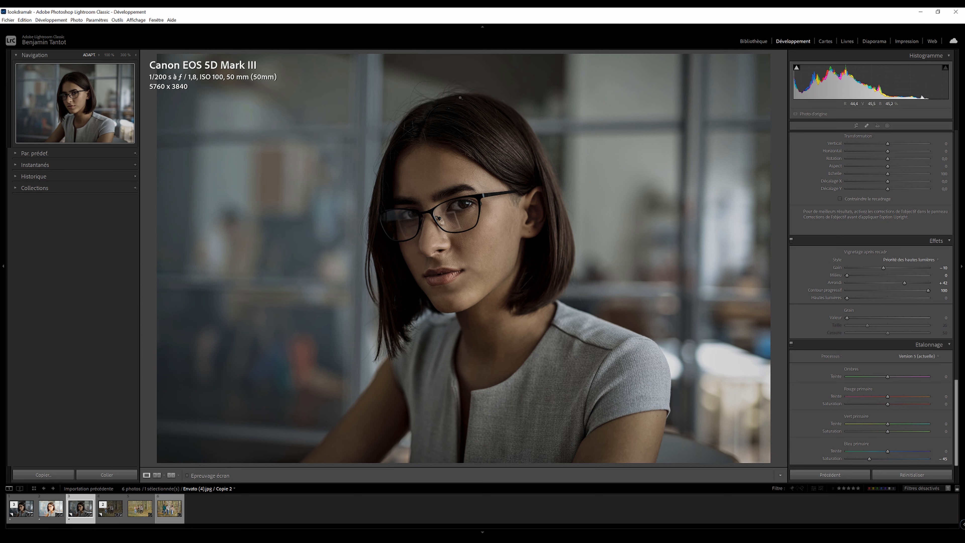
Reset a trial Bleu luminance of −100, and lower Saturation to −10 for Vert, −16 for Turquoise and −17 for Bleu
mouse_move(957, 422)
mouse_down()
mouse_move(956, 402)
mouse_move(956, 422)
mouse_up()
drag(956, 404, 958, 215)
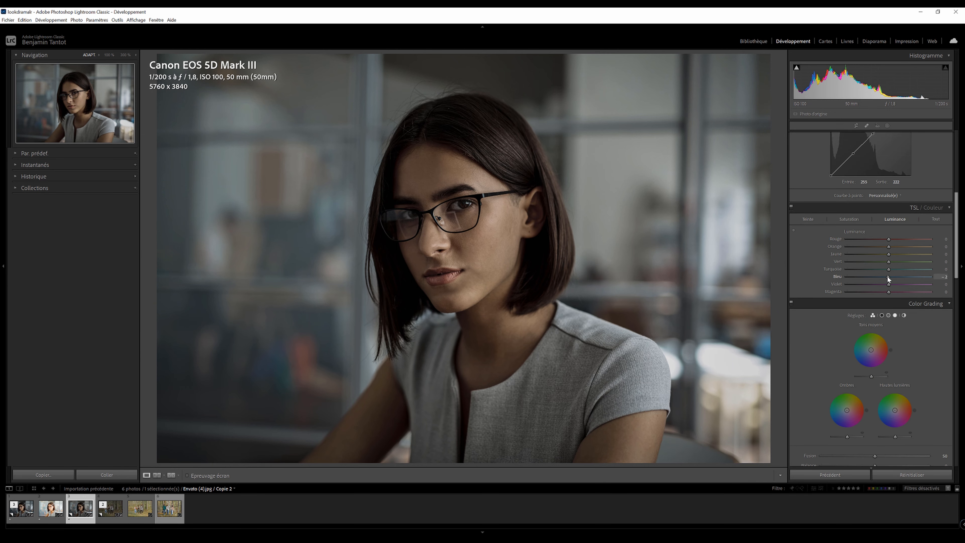
drag(887, 276, 829, 274)
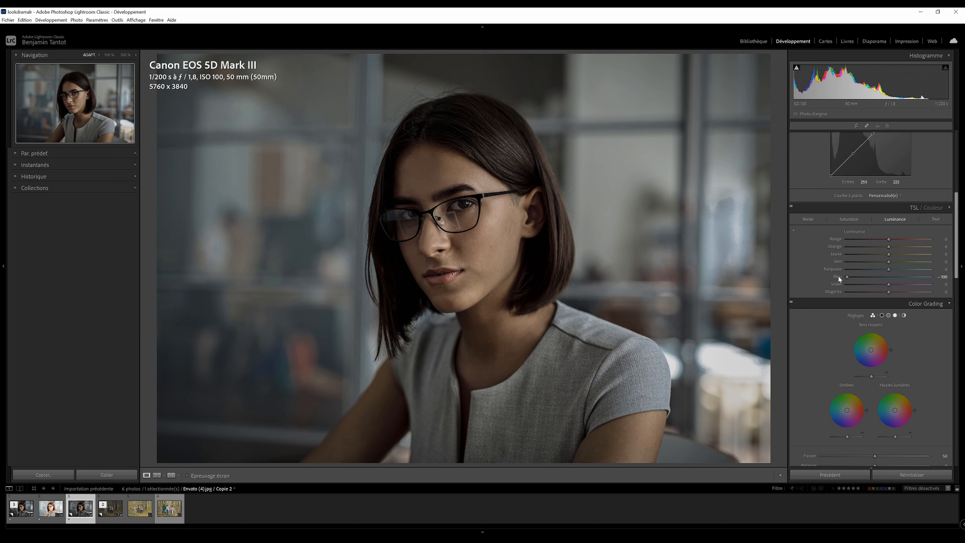
double_click(836, 277)
click(847, 220)
mouse_move(889, 278)
mouse_down()
mouse_move(820, 276)
mouse_move(936, 281)
mouse_move(885, 284)
mouse_move(881, 275)
mouse_up()
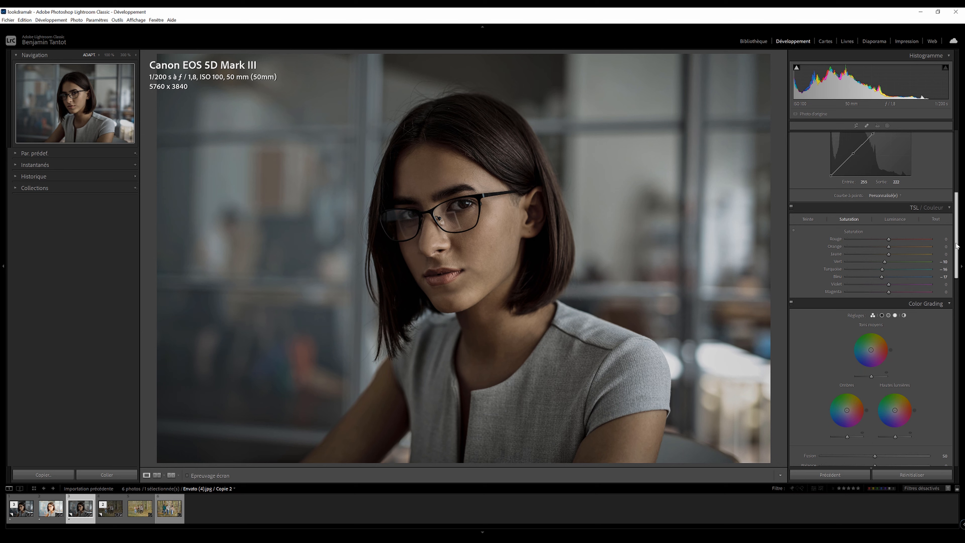
Reset a trial Température of +5, and cool the portrait with Température −5 and Teinte −4
scroll(908, 228, up, 6)
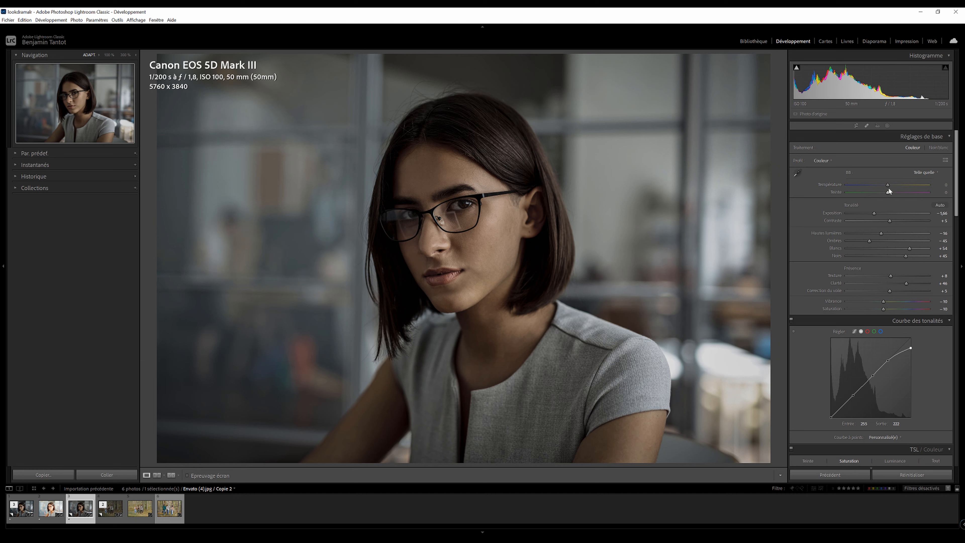
drag(888, 184, 889, 184)
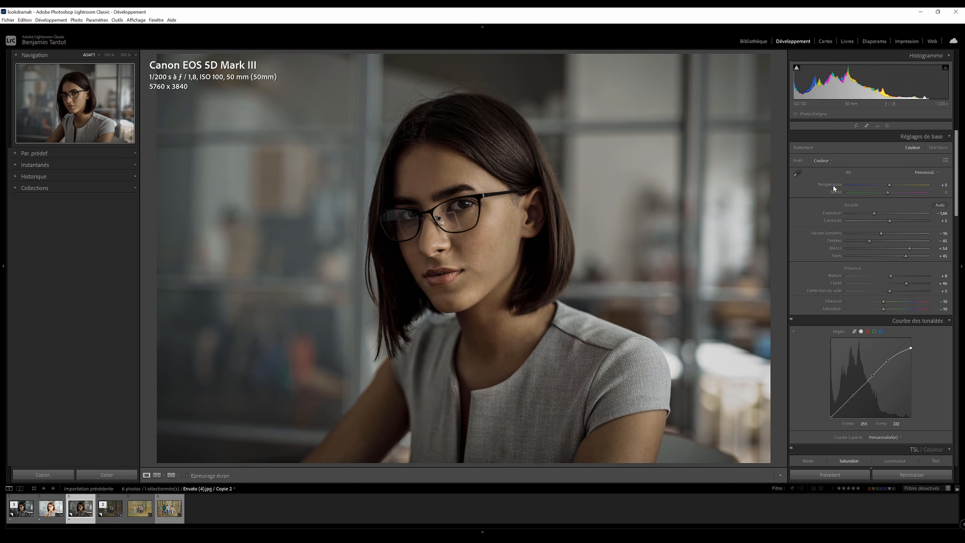
double_click(889, 184)
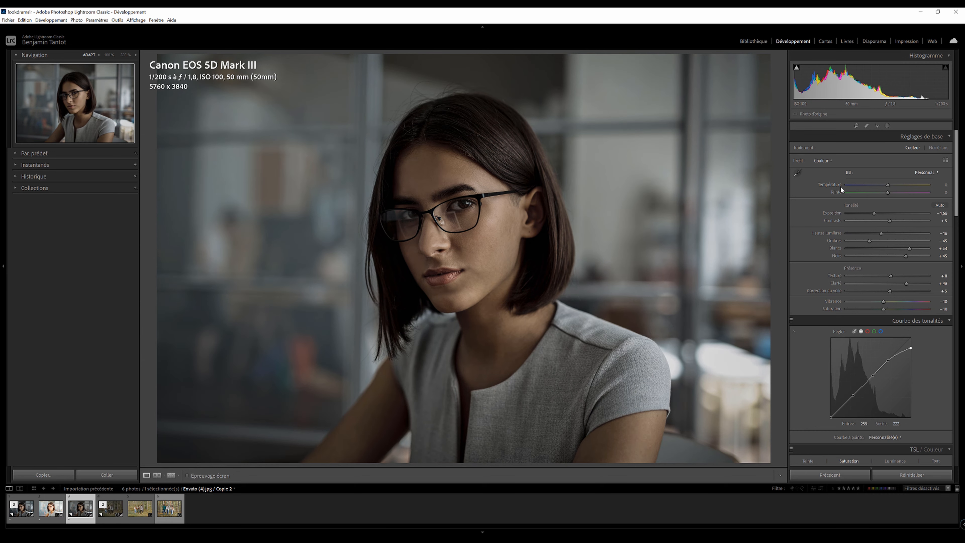
drag(888, 185, 886, 192)
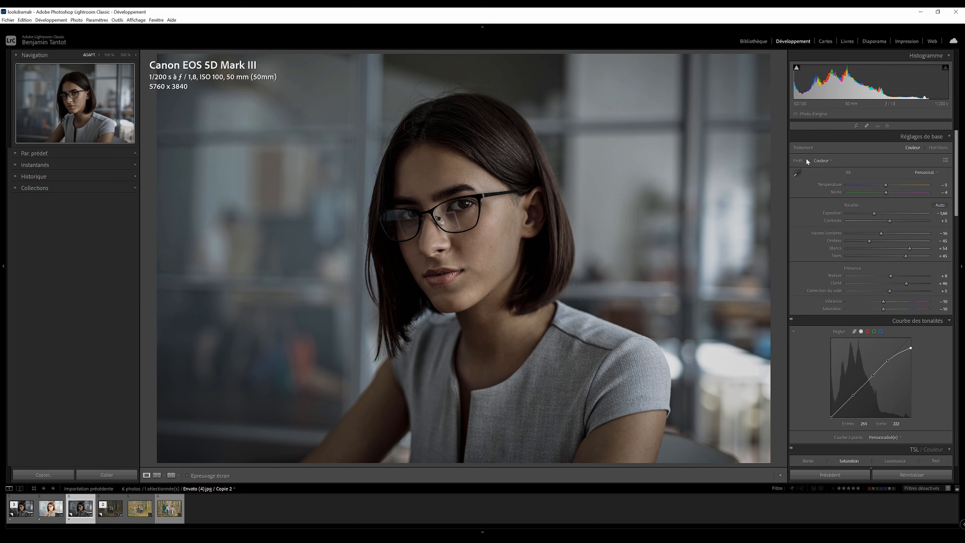
Compare the portrait before and after editing, and set Blancs to +65 and Noirs to +35
key(backslash)
key(backslash)
key(backslash)
key(backslash)
key(t)
key(backslash)
key(backslash)
drag(910, 249, 914, 250)
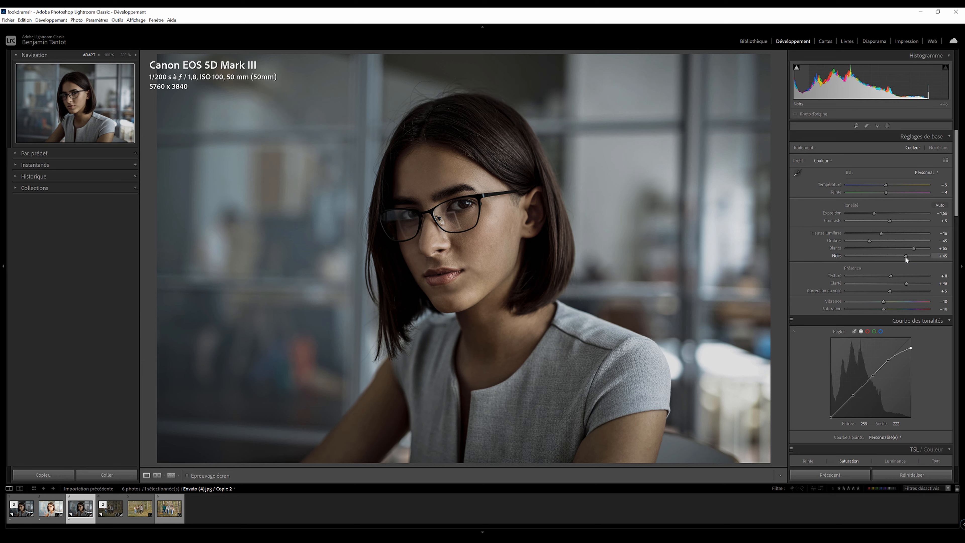
mouse_move(904, 255)
mouse_down()
mouse_move(883, 256)
mouse_move(916, 266)
mouse_move(905, 261)
mouse_up()
Create a subject selection mask, invert it to cover the background, and hide the mask overlay
click(888, 124)
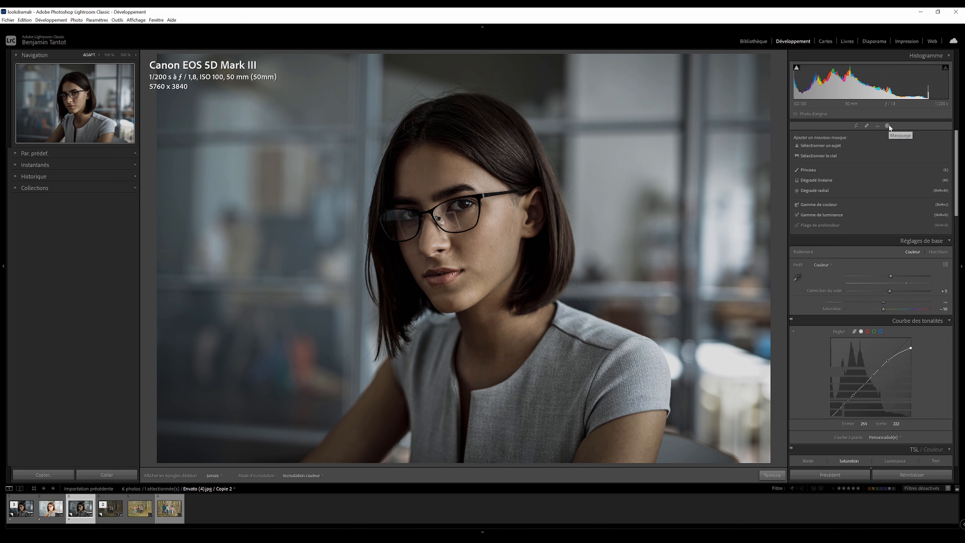
click(826, 147)
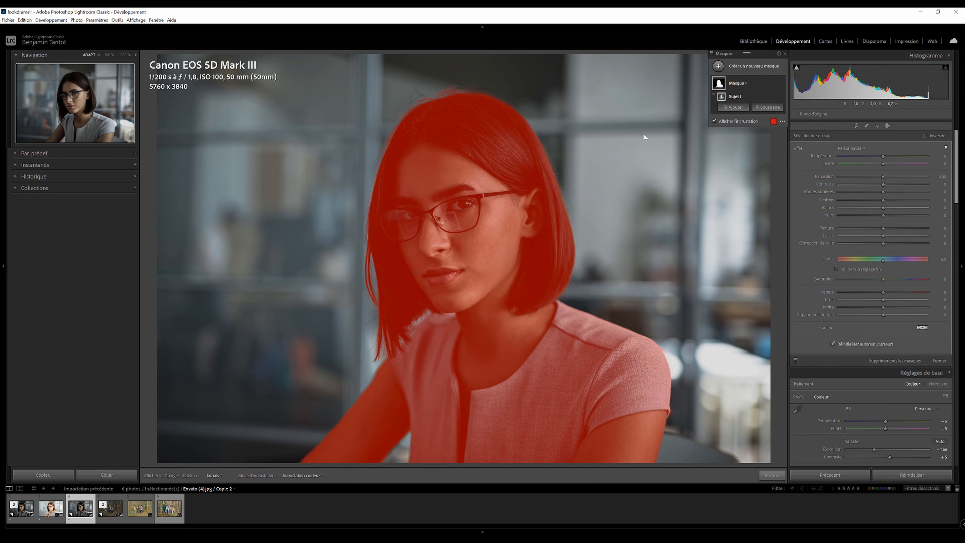
right_click(737, 95)
click(758, 119)
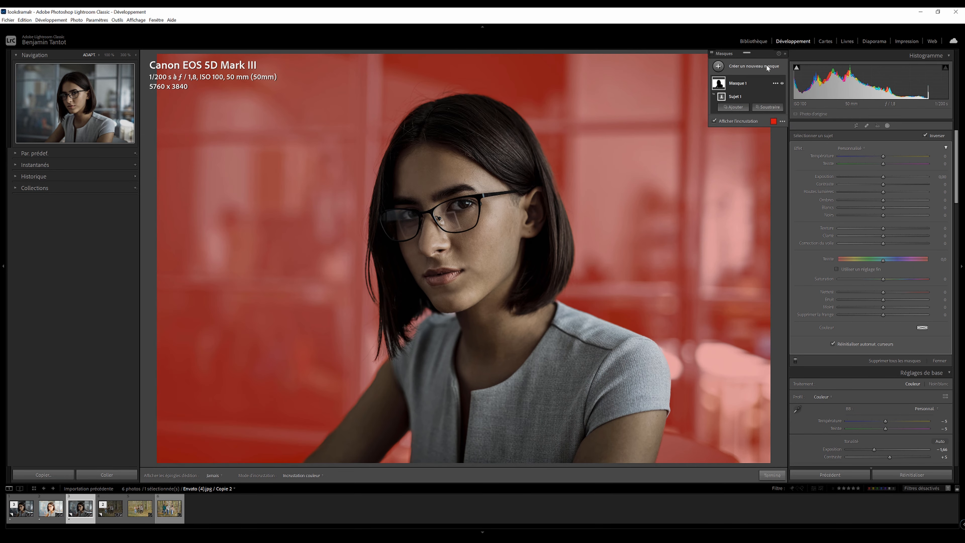
key(o)
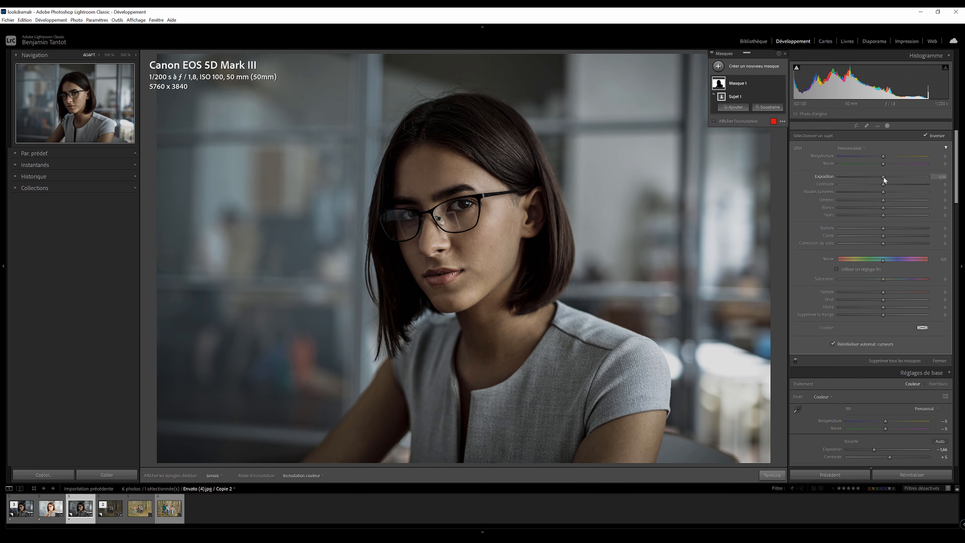
Reset a trial exposure reduction on the background mask, set its Blancs to −22 and Hautes lumières to −3, and raise Clarté slightly
drag(882, 176, 863, 177)
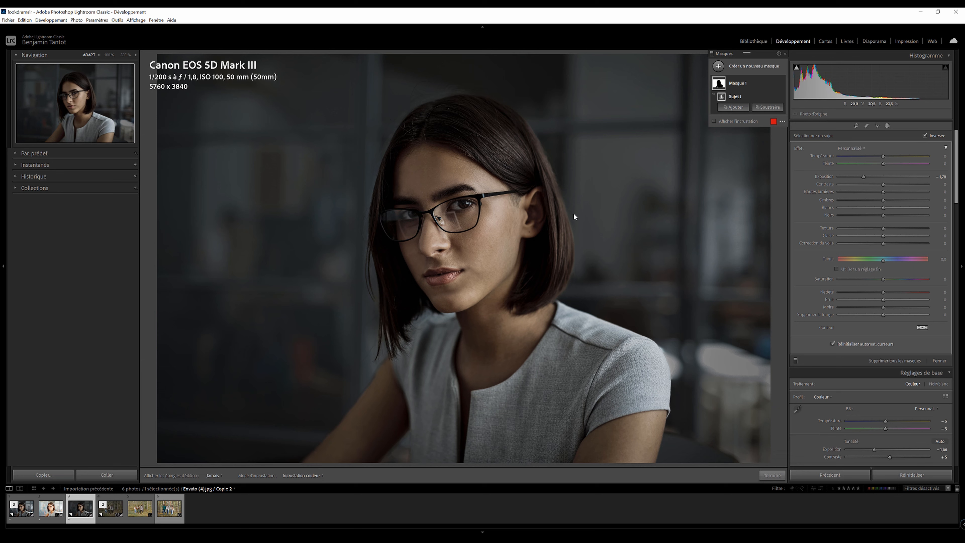
double_click(828, 176)
key(o)
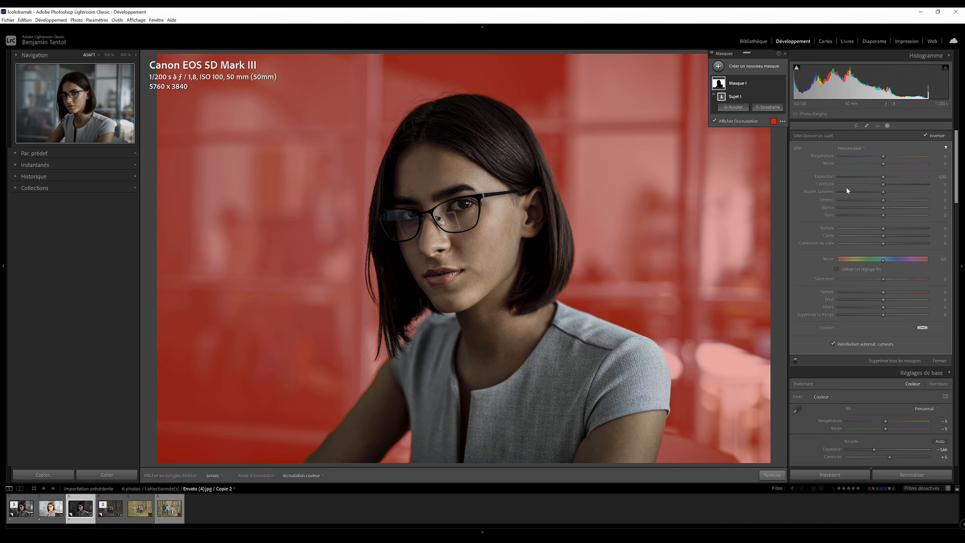
mouse_move(885, 206)
mouse_down()
mouse_move(873, 208)
mouse_move(882, 190)
mouse_up()
mouse_move(883, 236)
mouse_down()
mouse_move(895, 235)
mouse_move(885, 237)
mouse_up()
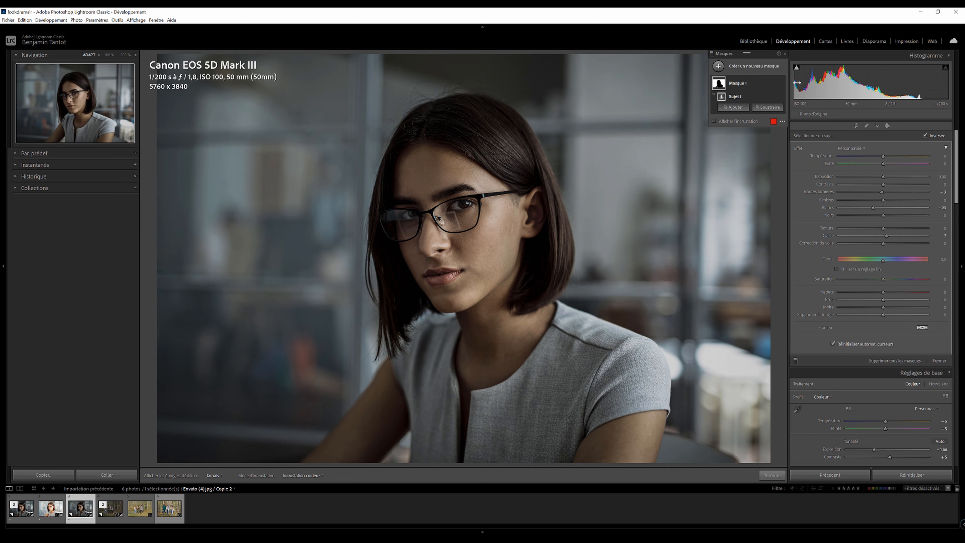
Add a radial gradient mask centred on the woman's face and covering her hair
click(718, 66)
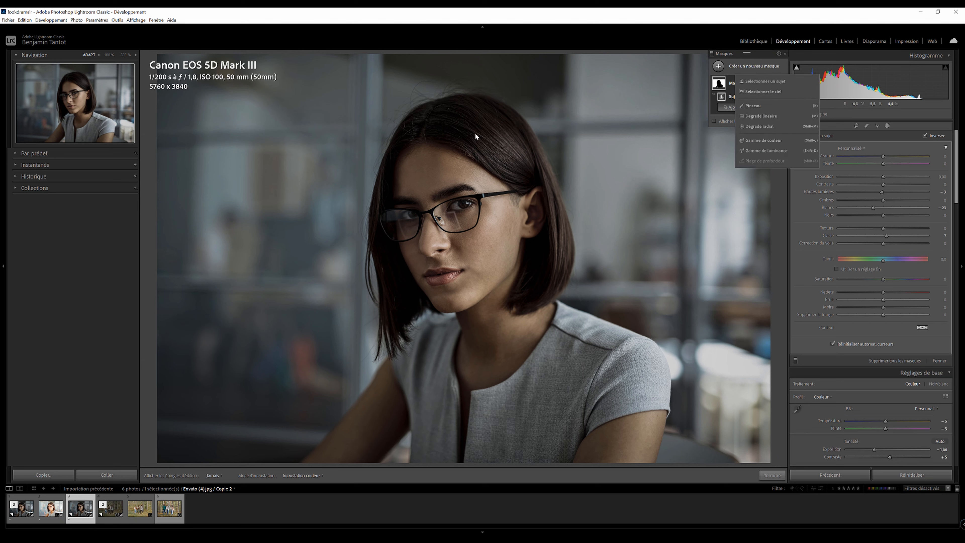
click(760, 103)
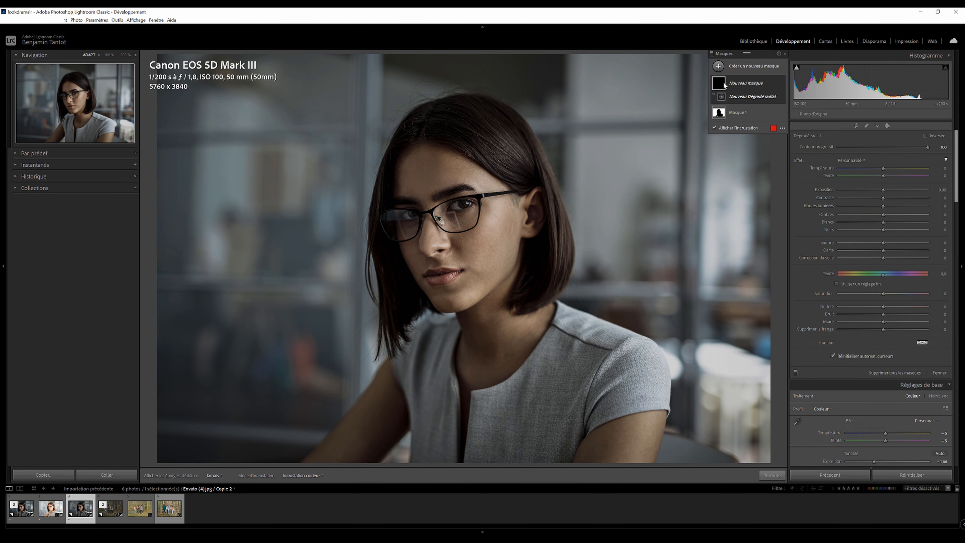
click(718, 67)
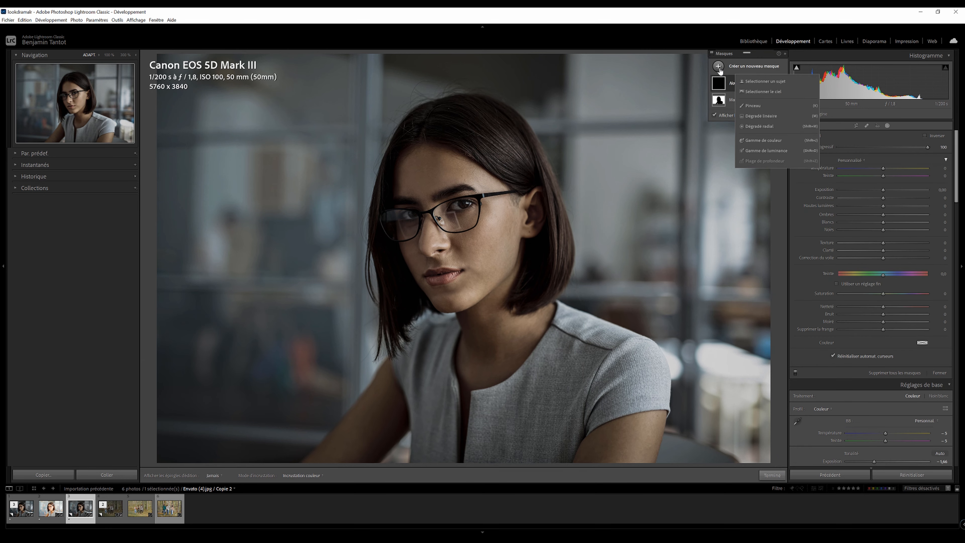
click(767, 123)
drag(464, 230, 573, 364)
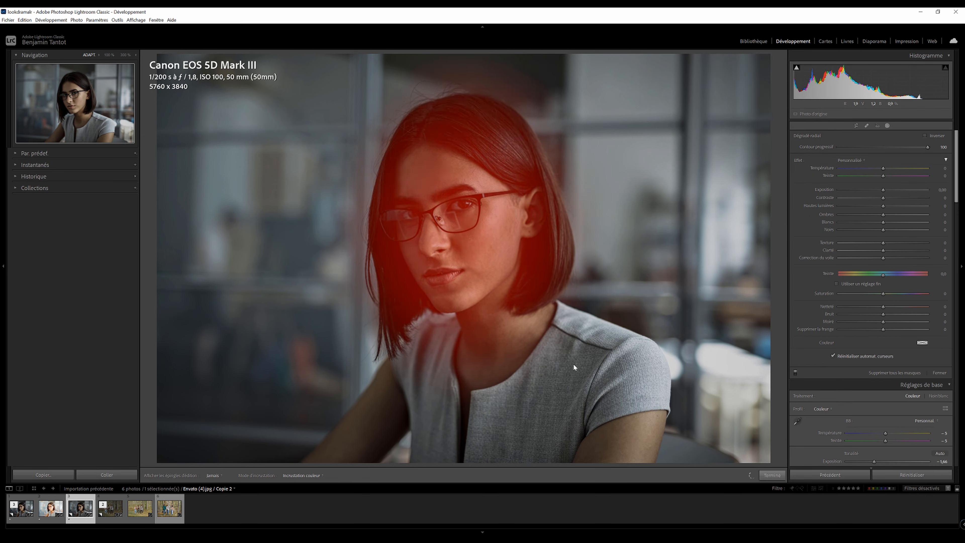
Raise Blancs to 14 and increase Clarté on the face mask, set the background mask's Clarté to 15, and close masking
drag(882, 219, 890, 223)
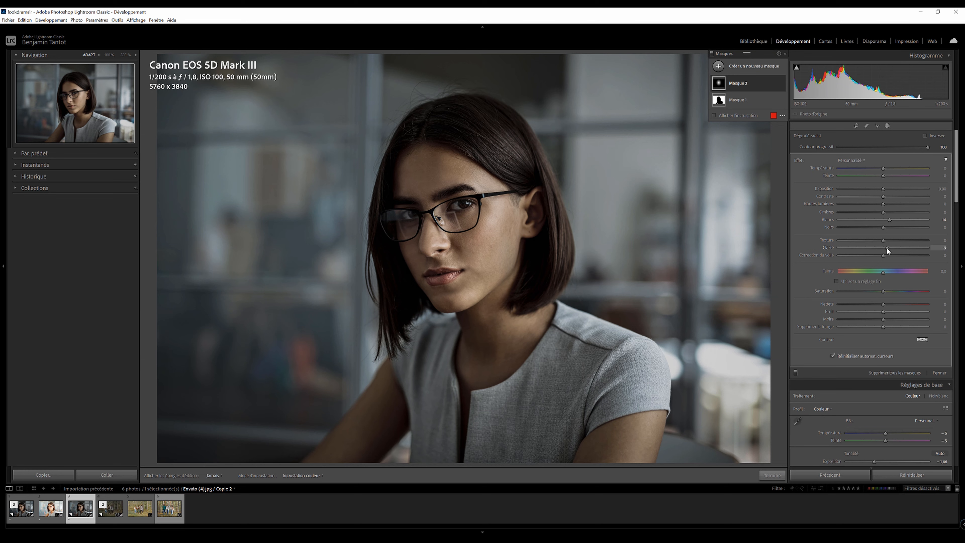
drag(891, 252, 892, 253)
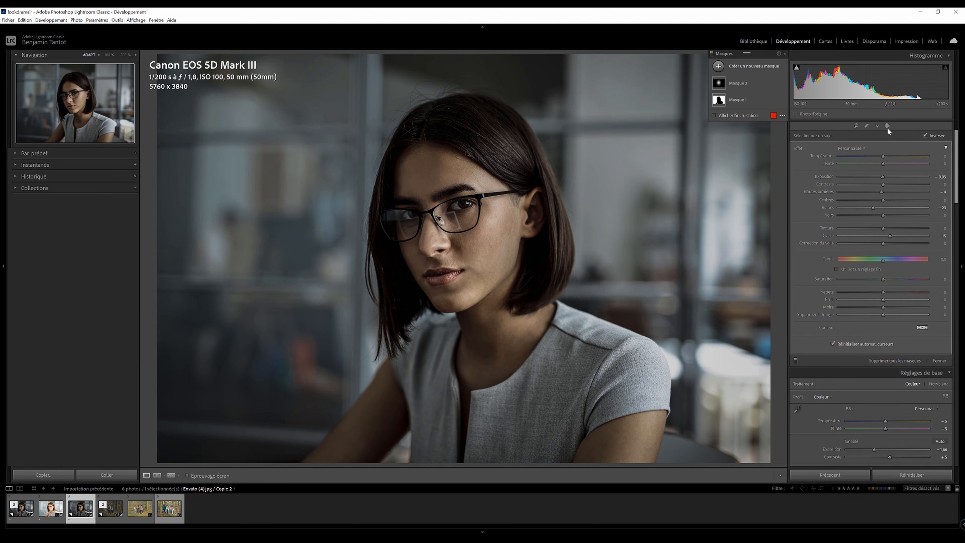
click(888, 127)
Compare the masked portrait before and after all adjustments
key(backslash)
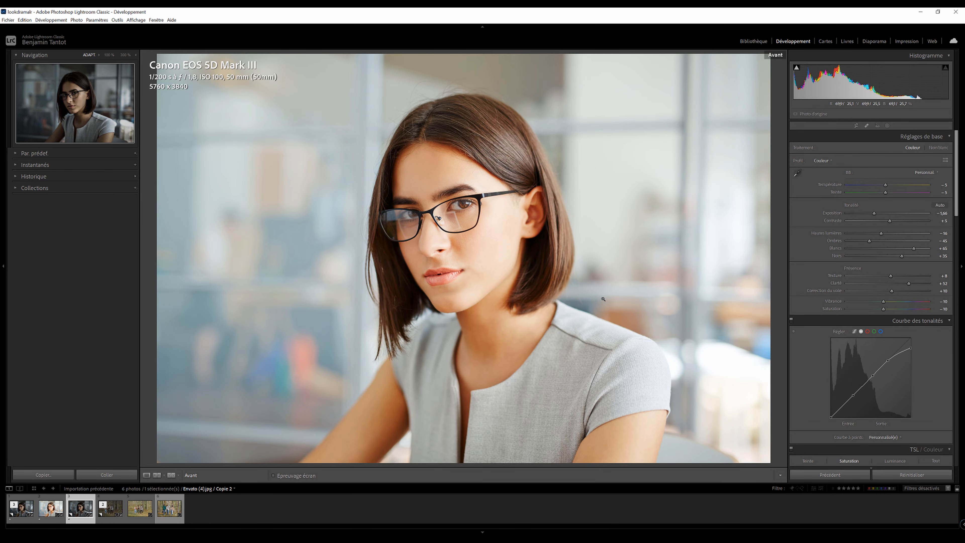
key(backslash)
key(backslash)
key(backslash)
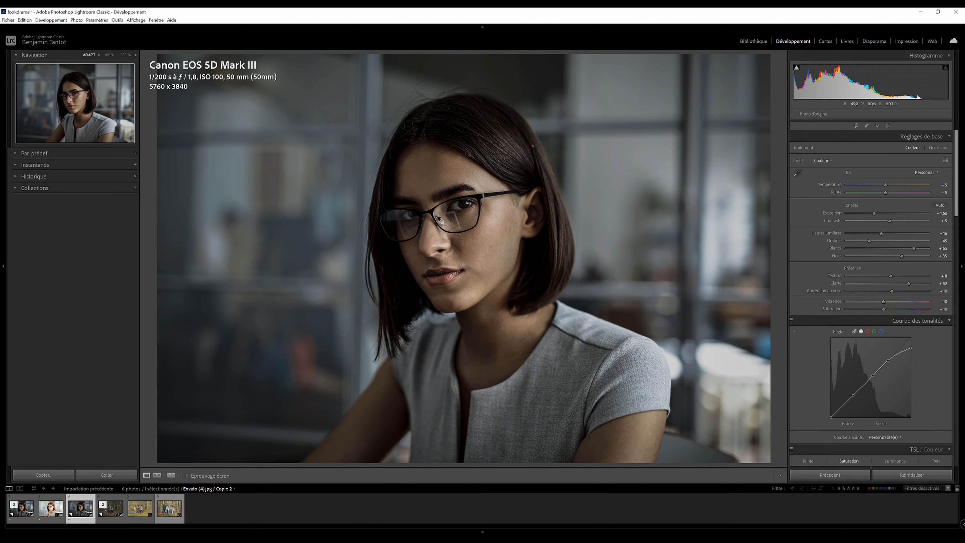
key(ctrl+z)
drag(880, 301, 876, 303)
key(ctrl+z)
Check the edited portrait against its before view and the original bright photo
key(backslash)
key(backslash)
key(Left)
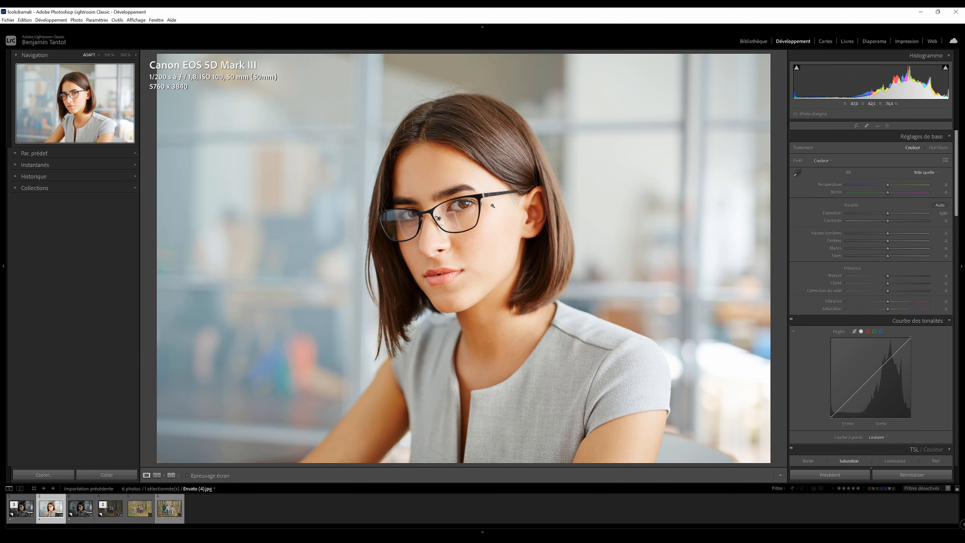
Open the photo of three hikers in the forest and create a virtual copy of it
key(Left)
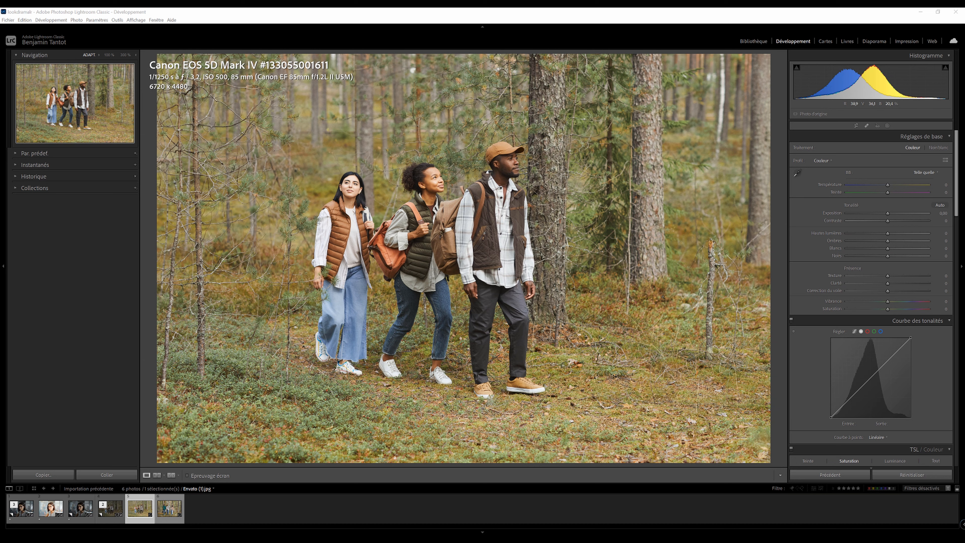
key(b)
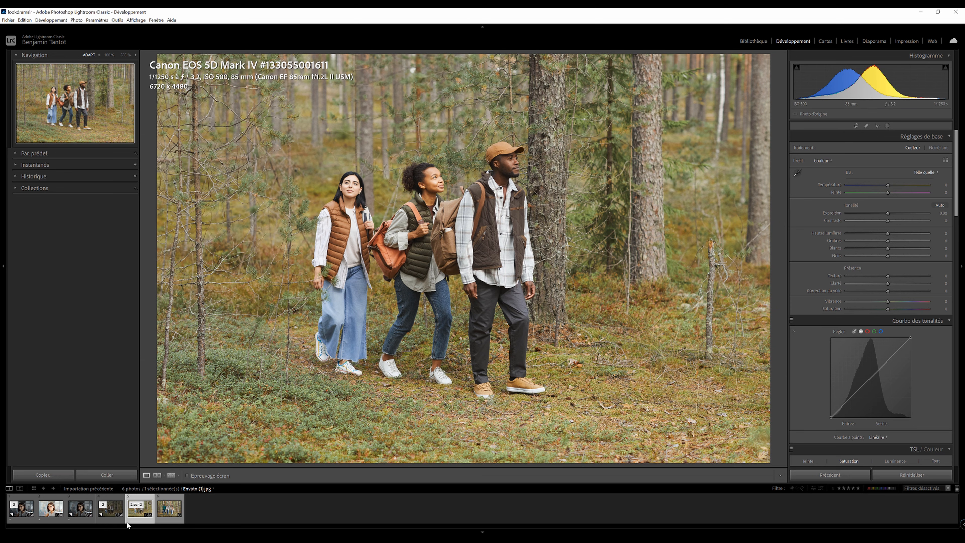
right_click(128, 523)
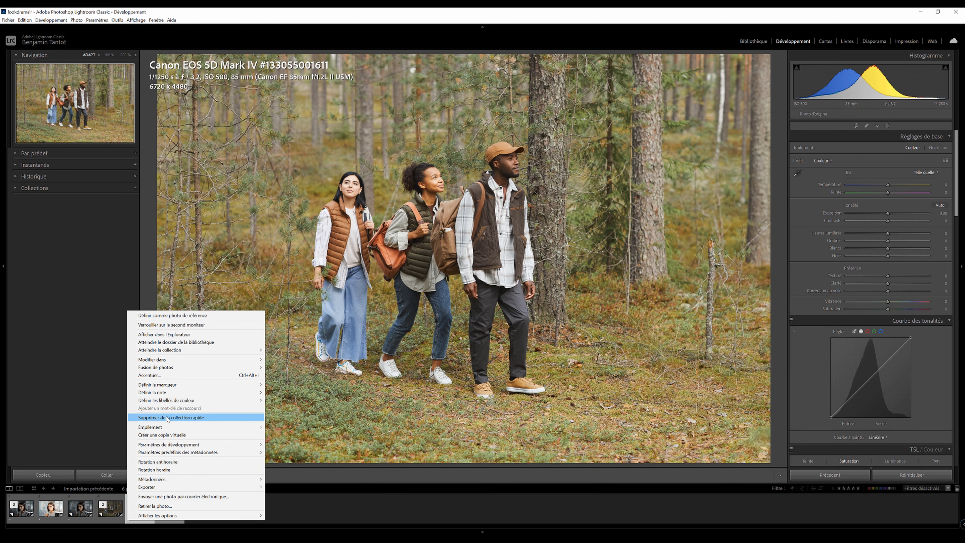
click(191, 435)
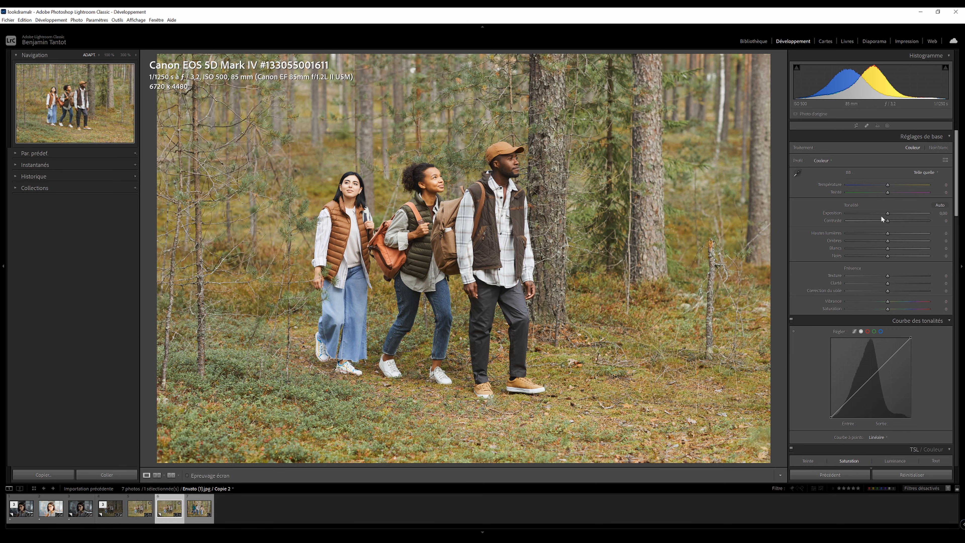
Lower the hikers photo's Exposition to about −0.9 and the Bleu primaire Saturation in Etalonnage to about −45
drag(888, 214, 885, 212)
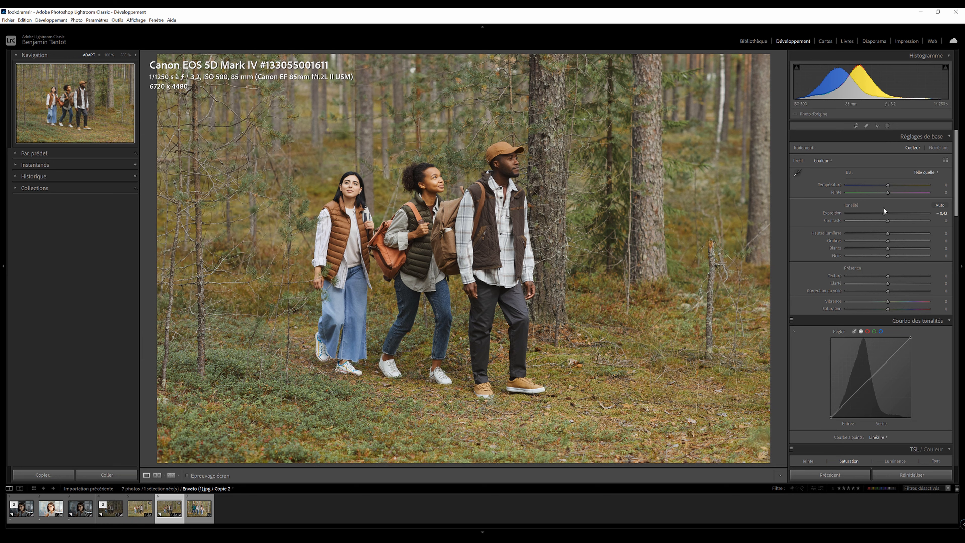
drag(884, 215, 880, 213)
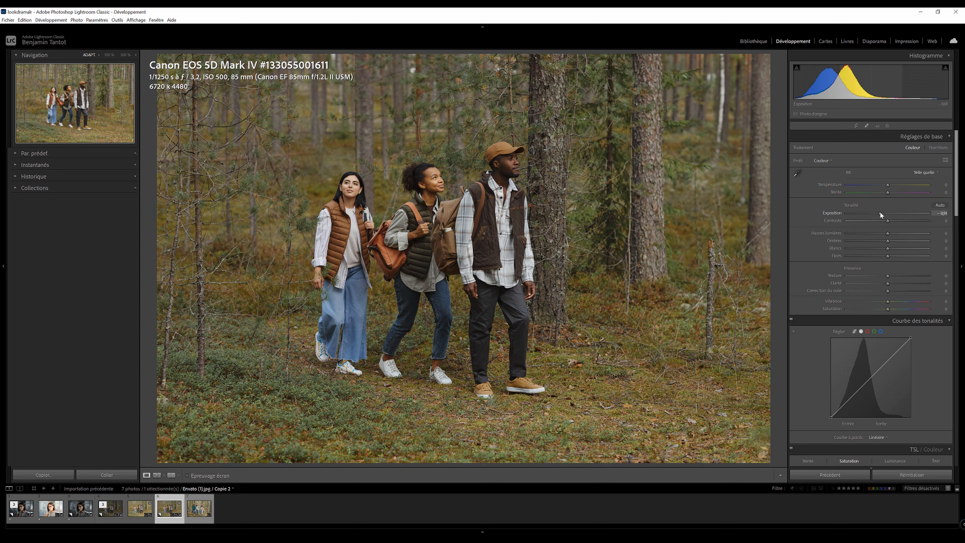
scroll(935, 272, down, 5)
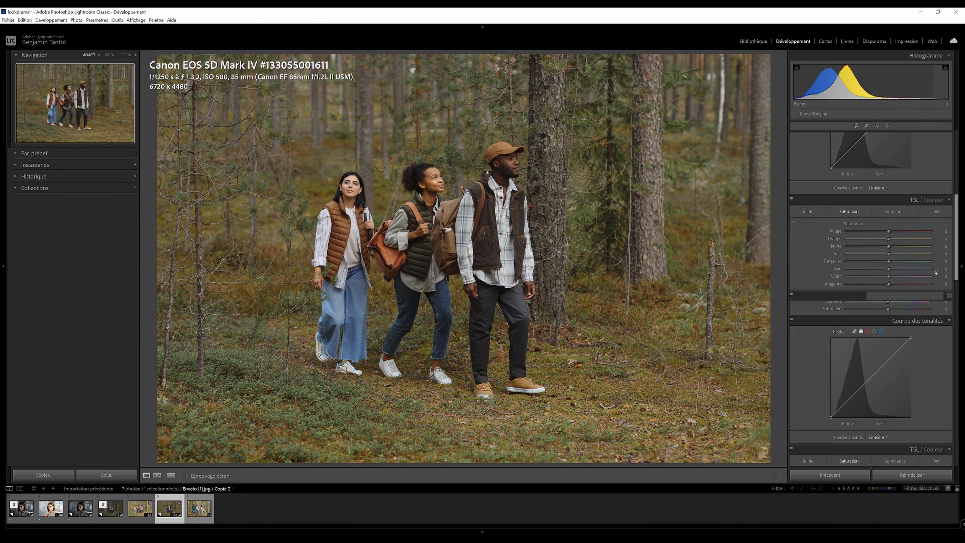
scroll(935, 272, down, 10)
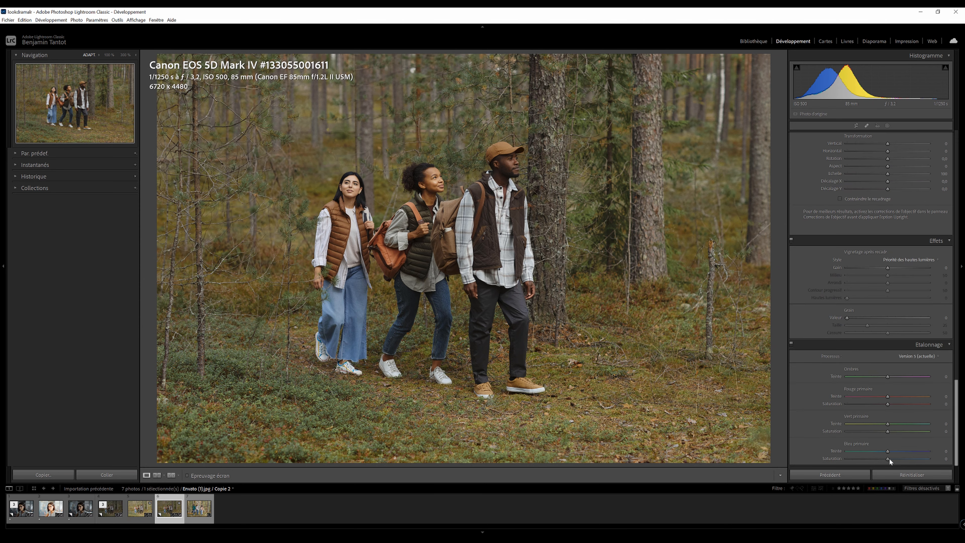
drag(885, 460, 871, 458)
mouse_move(876, 458)
mouse_down()
mouse_move(866, 459)
mouse_move(909, 459)
mouse_move(873, 459)
mouse_up()
drag(872, 459, 870, 459)
Desaturate the photo overall by setting Vibrance and Saturation to −10 each in the basic adjustments
drag(957, 394, 941, 132)
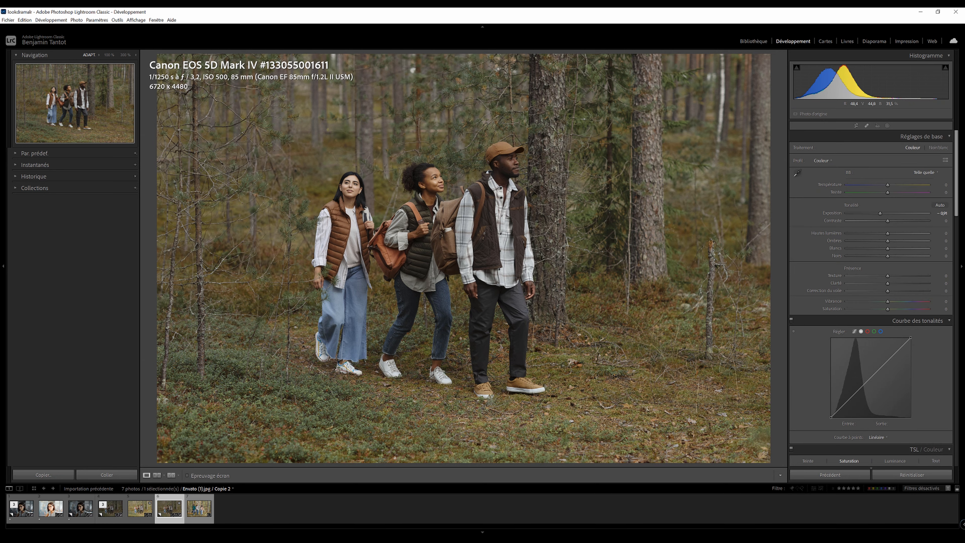
drag(887, 302, 883, 301)
drag(884, 307, 883, 307)
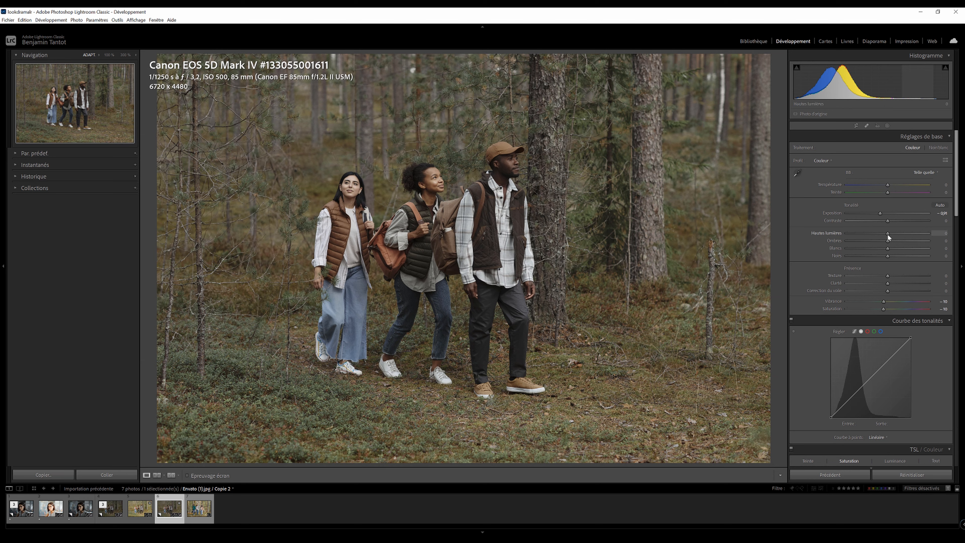
Set Hautes lumières to about −35, Ombres to −44, Blancs to +29, Noirs to +26, Clarté to +42 and Texture to +7, with slight Correction du voile
drag(886, 233, 897, 260)
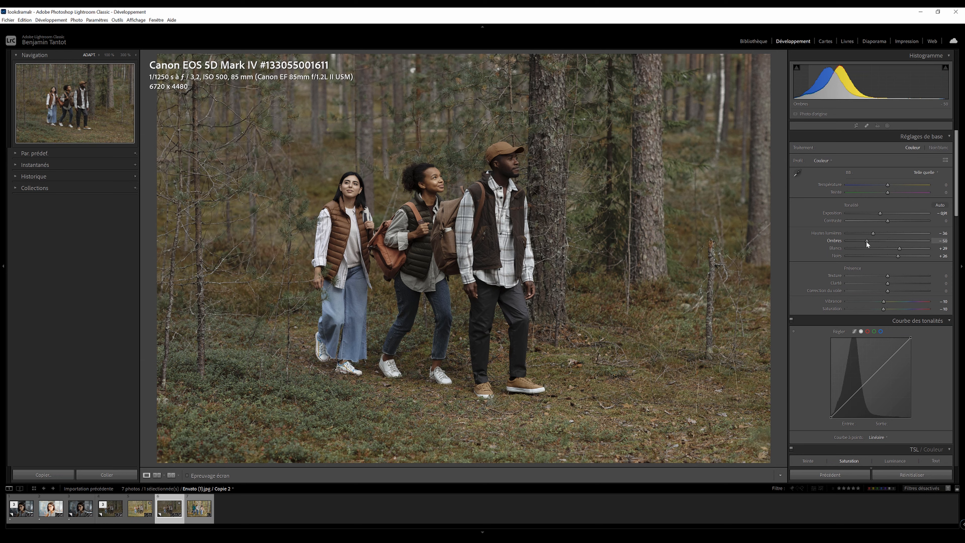
drag(887, 284, 905, 287)
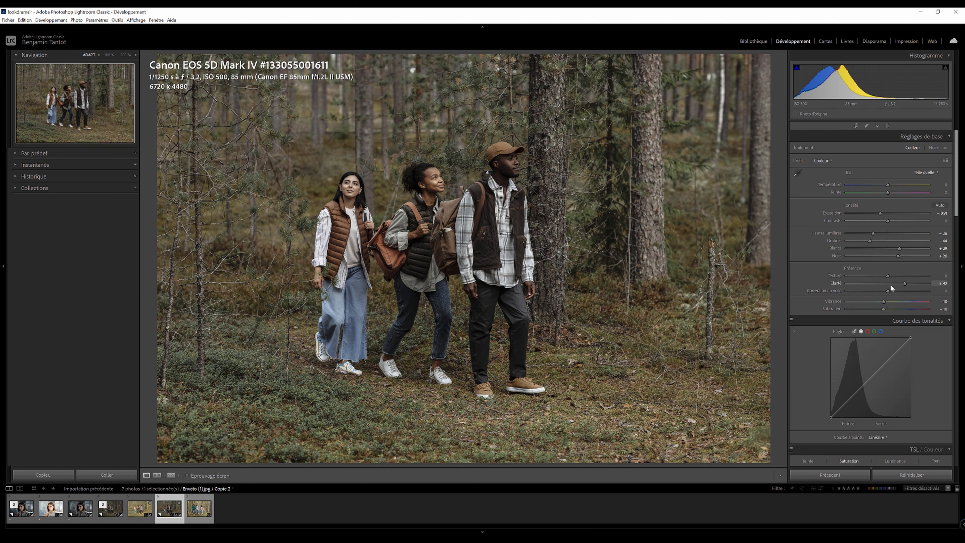
drag(888, 277, 889, 276)
drag(888, 290, 889, 291)
Add a dark post-crop vignette with Gain about −11 and Milieu 0, and adjust its Contour progressif
scroll(958, 216, down, 2)
scroll(958, 216, down, 10)
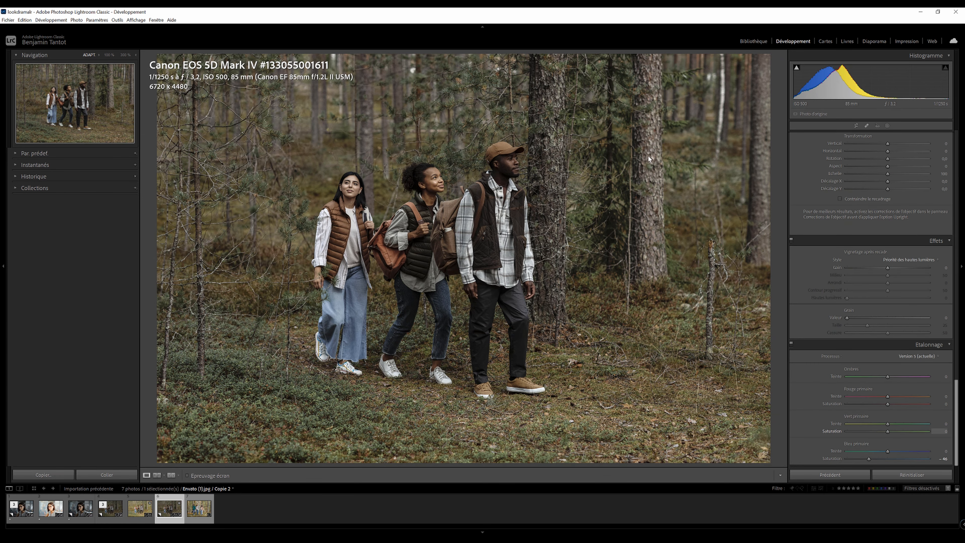
drag(888, 268, 836, 275)
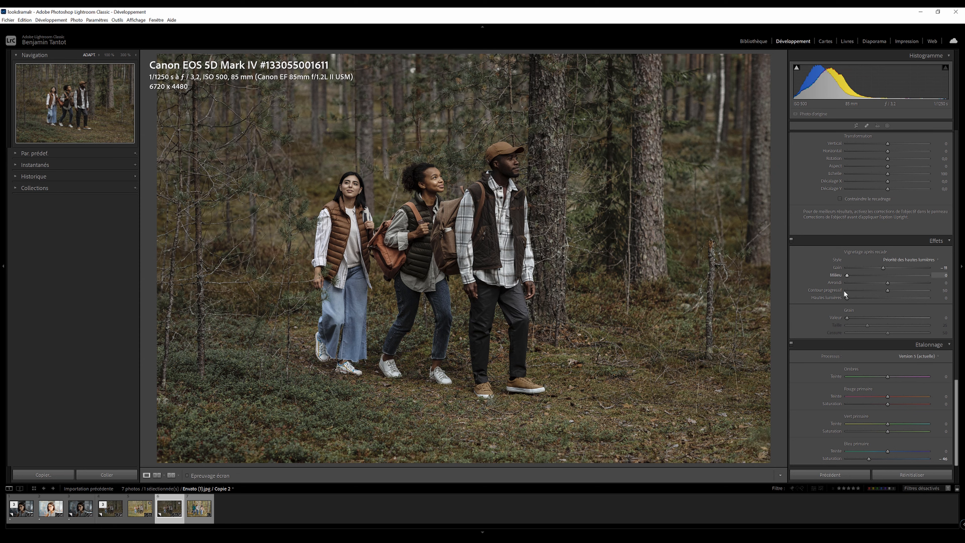
drag(888, 291, 883, 268)
Darken the forest colours in TSL Luminance: Jaune −22, Vert −30, Turquoise −15 and Bleu −17
scroll(931, 329, up, 10)
scroll(942, 336, up, 5)
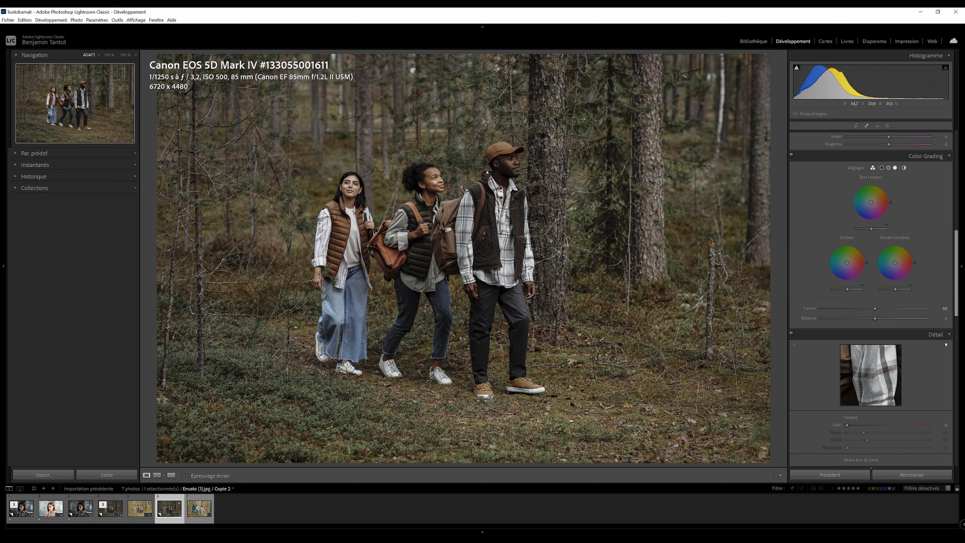
scroll(945, 281, up, 5)
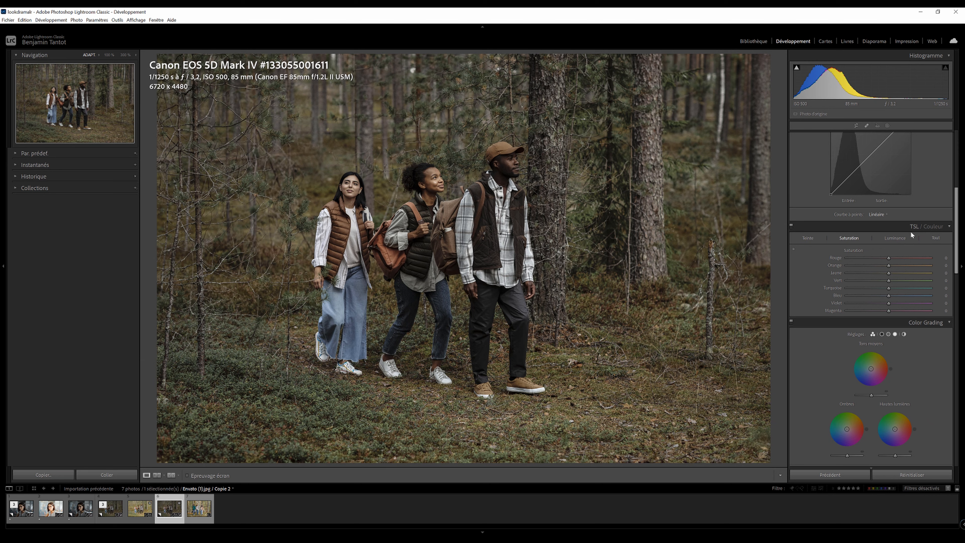
click(894, 239)
drag(883, 298, 881, 297)
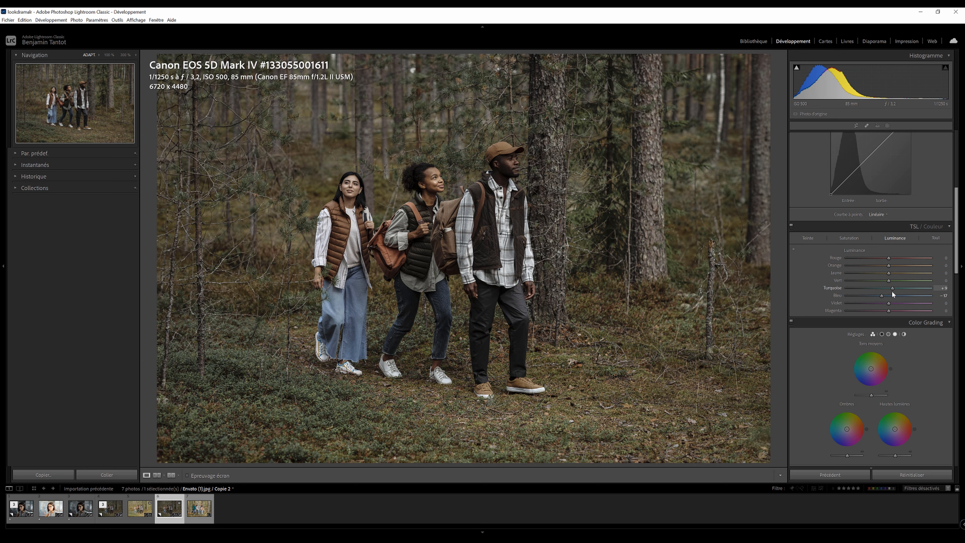
mouse_move(883, 291)
mouse_down()
mouse_move(878, 280)
mouse_move(891, 281)
mouse_move(832, 285)
mouse_move(896, 285)
mouse_move(809, 289)
mouse_move(866, 290)
mouse_move(893, 273)
mouse_move(936, 271)
mouse_move(877, 274)
mouse_up()
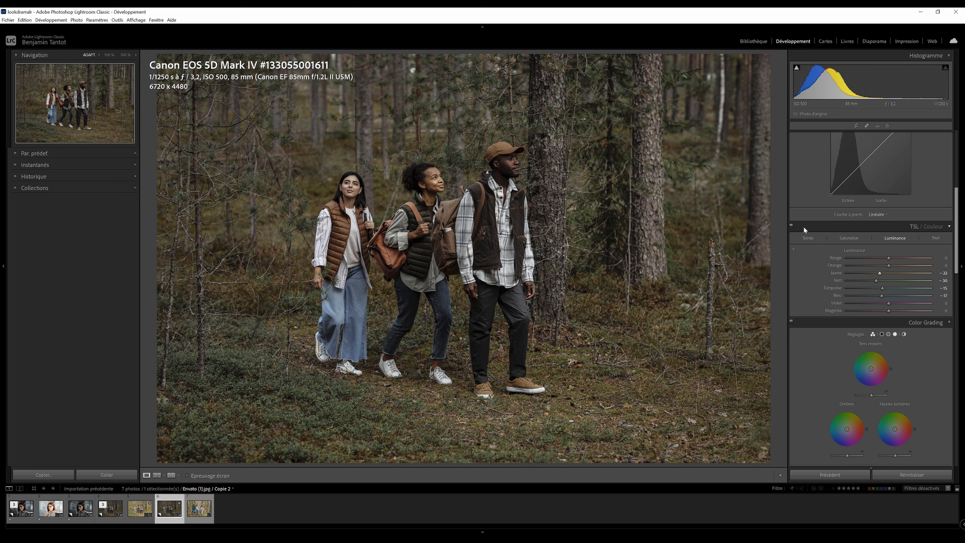
Compare the photo with and without the TSL luminance adjustments
click(791, 225)
click(792, 225)
click(791, 225)
click(791, 225)
Set Contraste to +5, Correction du voile to +8, Clarté to +47, Hautes lumières to −41 and Blancs to +39
scroll(878, 221, up, 5)
drag(890, 220, 892, 220)
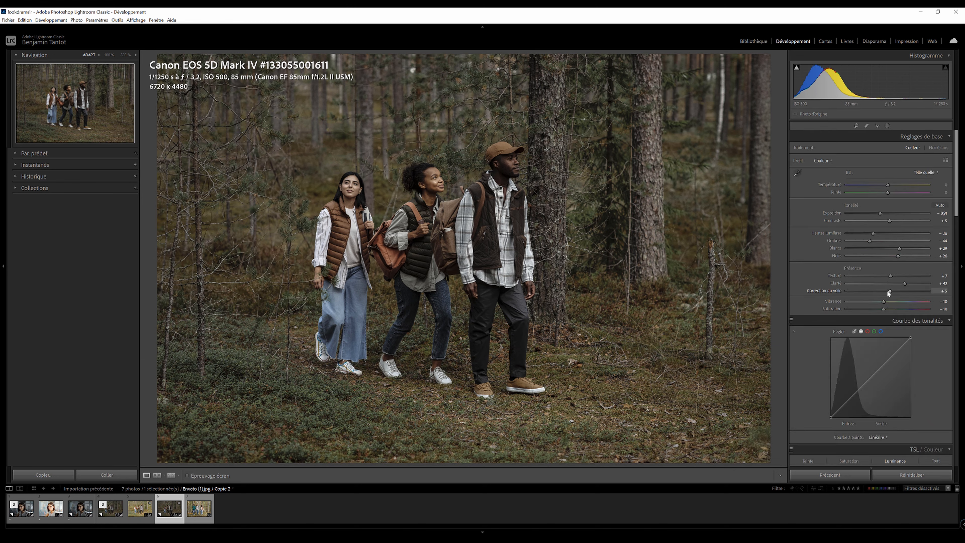
drag(889, 290, 906, 283)
drag(874, 232, 903, 249)
Anchor the tone curve with points along the diagonal and lower the white end point's output to 215
click(865, 384)
click(878, 369)
key(ctrl+z)
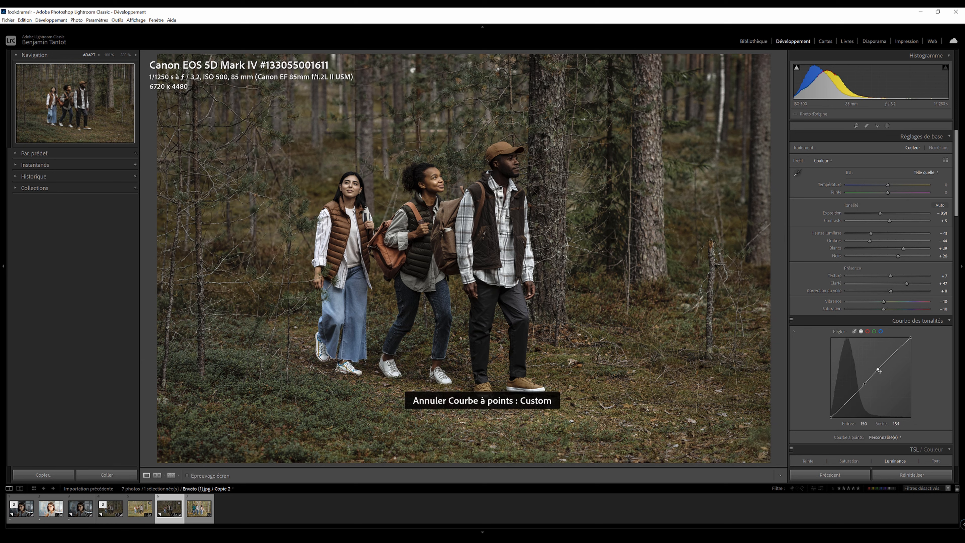
click(888, 360)
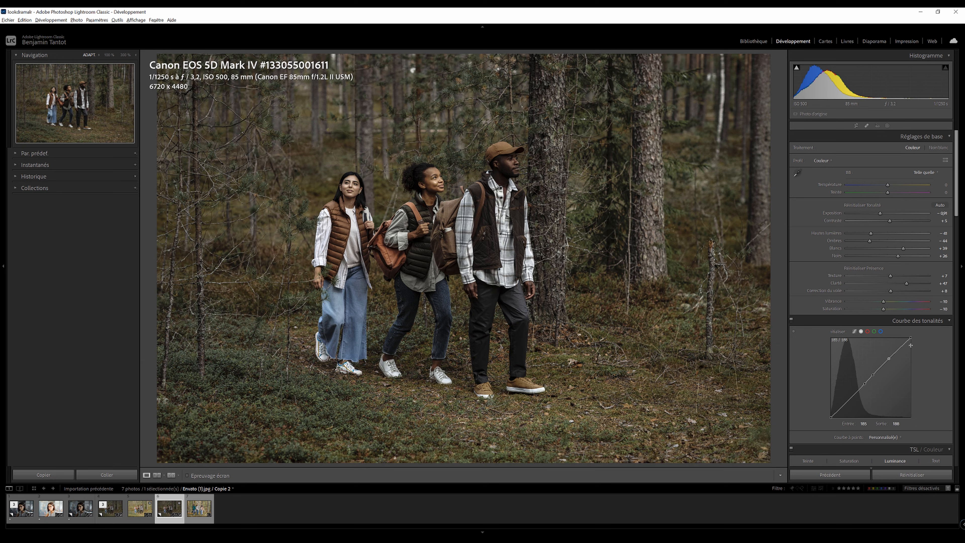
drag(911, 337, 926, 350)
drag(940, 348, 911, 350)
Set Hautes lumières to −44, Noirs to +39 and Exposition to −1.01
drag(871, 232, 903, 265)
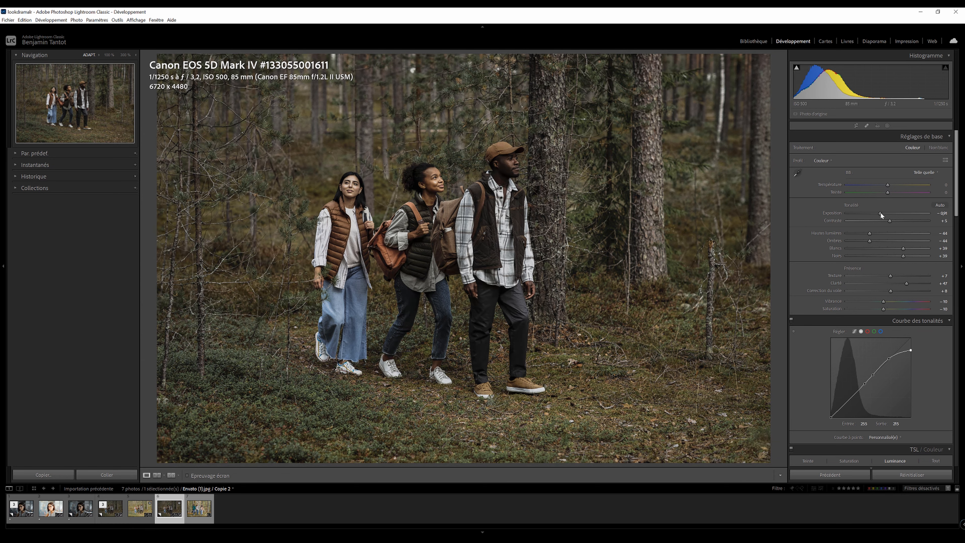
drag(881, 213, 879, 212)
Create a brush mask and paint it over the photo's edges around the hikers, enlarging the brush up to size 50
click(135, 55)
click(117, 93)
click(135, 55)
click(117, 86)
click(135, 55)
click(118, 79)
key(shift+w)
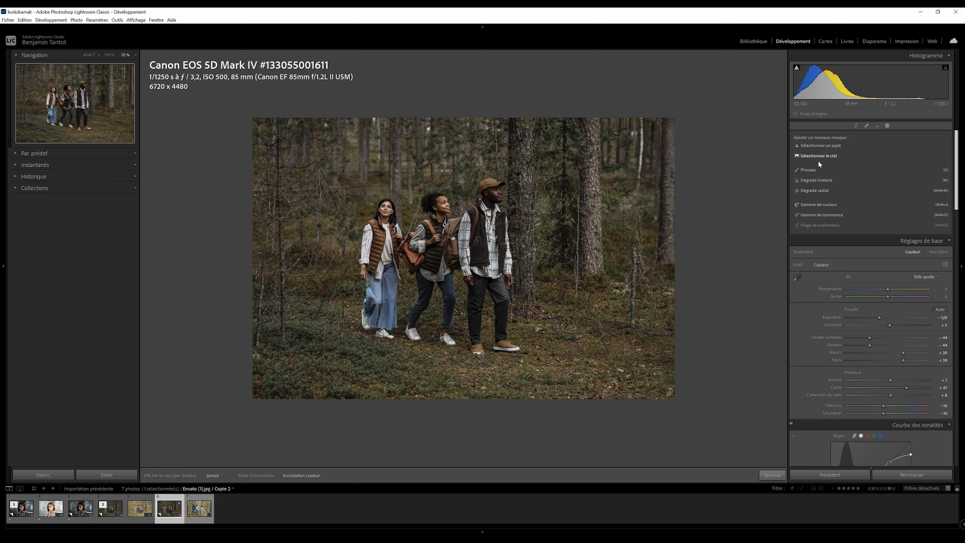
click(811, 170)
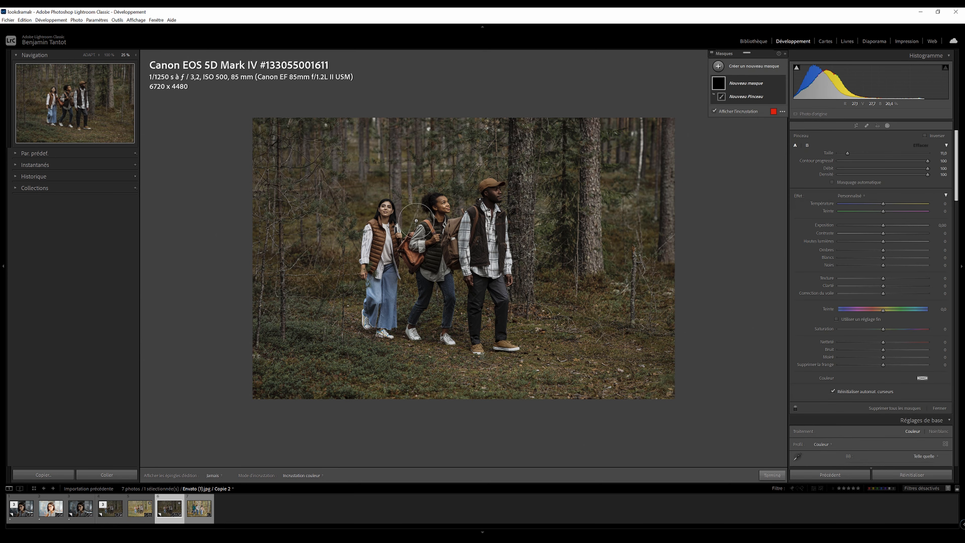
scroll(403, 220, up, 5)
scroll(276, 385, up, 1)
scroll(306, 359, up, 1)
scroll(305, 359, up, 1)
drag(266, 342, 280, 377)
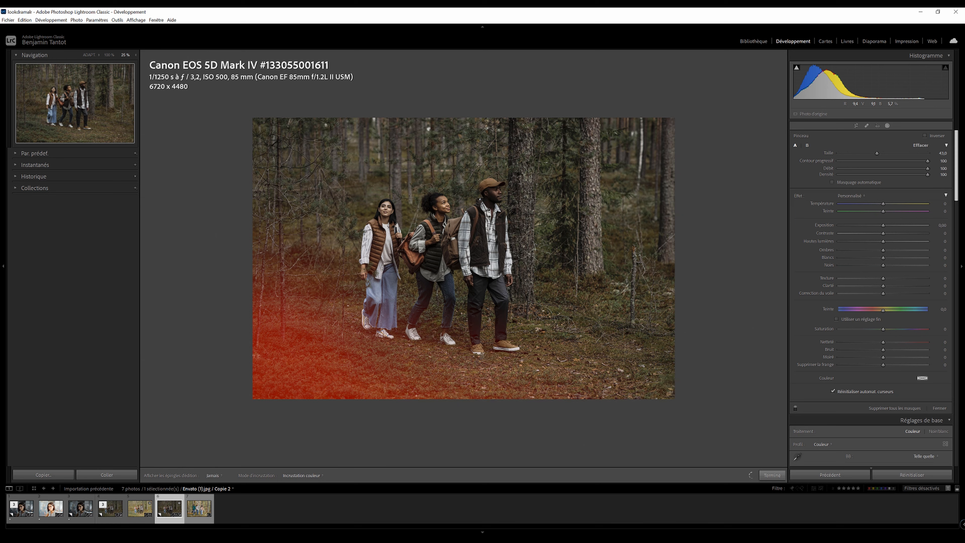
mouse_move(262, 259)
mouse_down()
mouse_move(266, 126)
mouse_move(671, 128)
mouse_move(663, 376)
mouse_up()
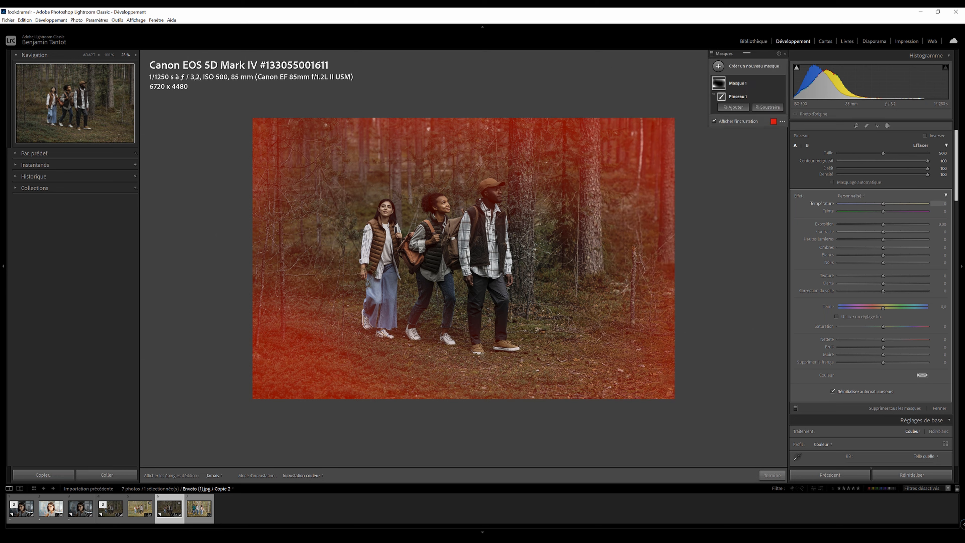
Darken the edge mask with Hautes lumières −31, Ombres −30, Blancs −30, Exposition −0.05 and Clarté 18, and undo the stray brush stroke
drag(883, 239, 880, 239)
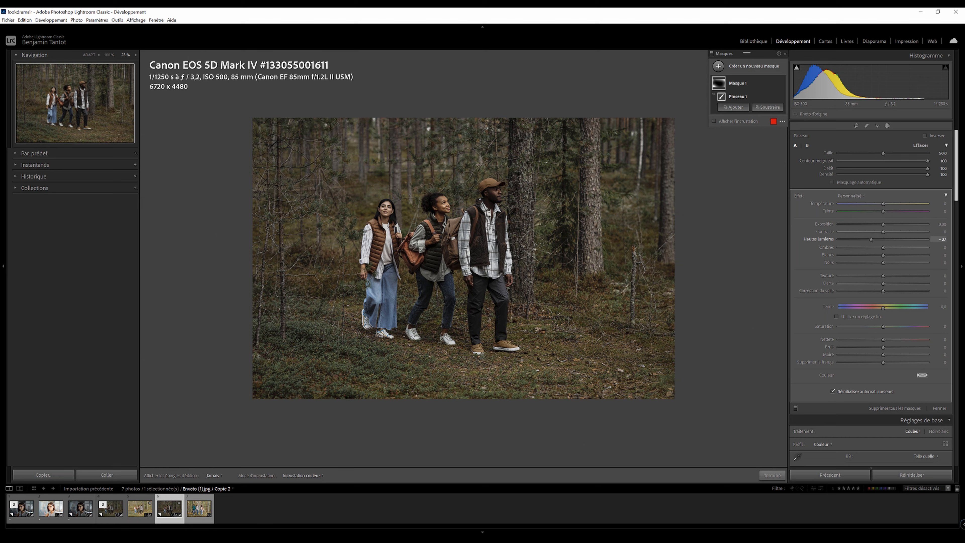
drag(883, 254, 872, 247)
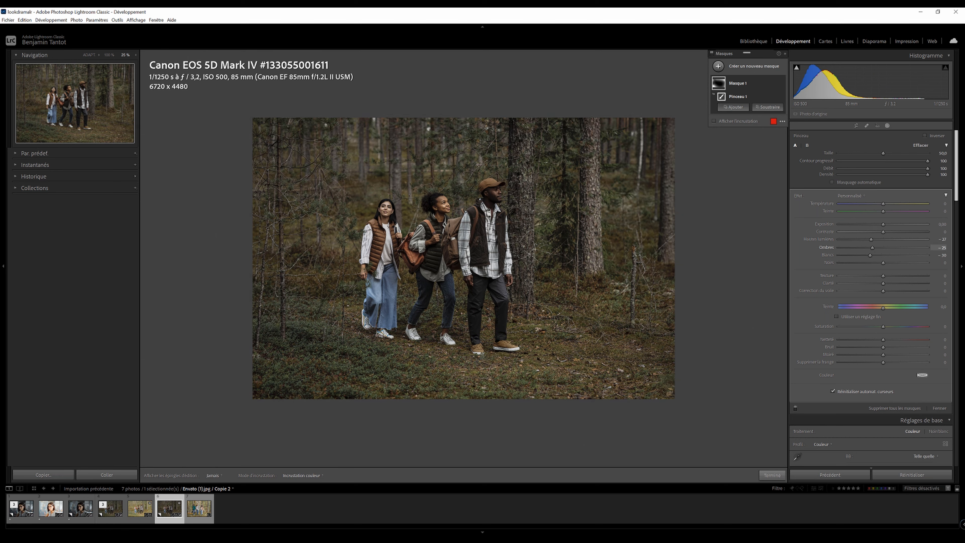
drag(877, 248, 873, 248)
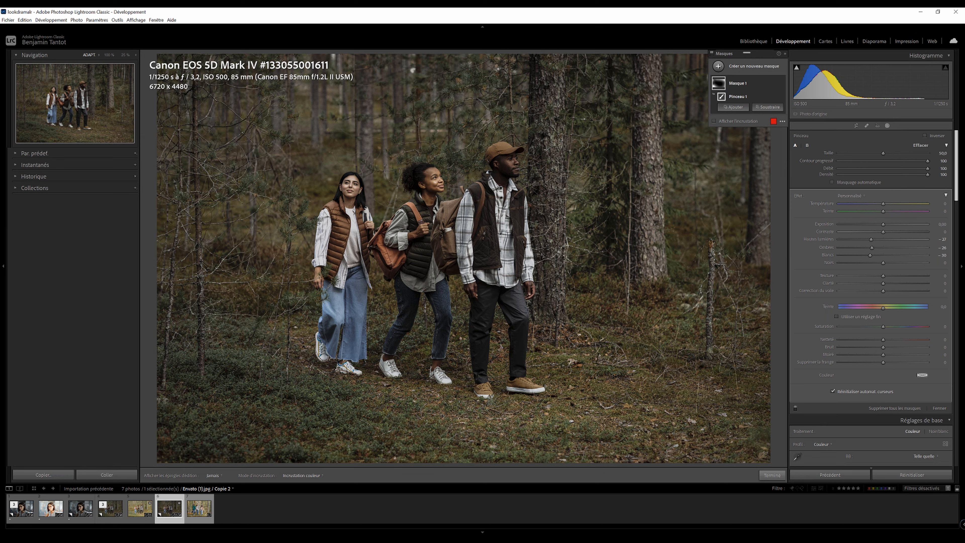
mouse_move(882, 284)
mouse_down()
mouse_move(909, 283)
mouse_move(877, 284)
mouse_move(891, 284)
mouse_up()
mouse_move(872, 247)
mouse_down()
mouse_move(882, 224)
mouse_move(864, 255)
mouse_up()
key(ctrl+z)
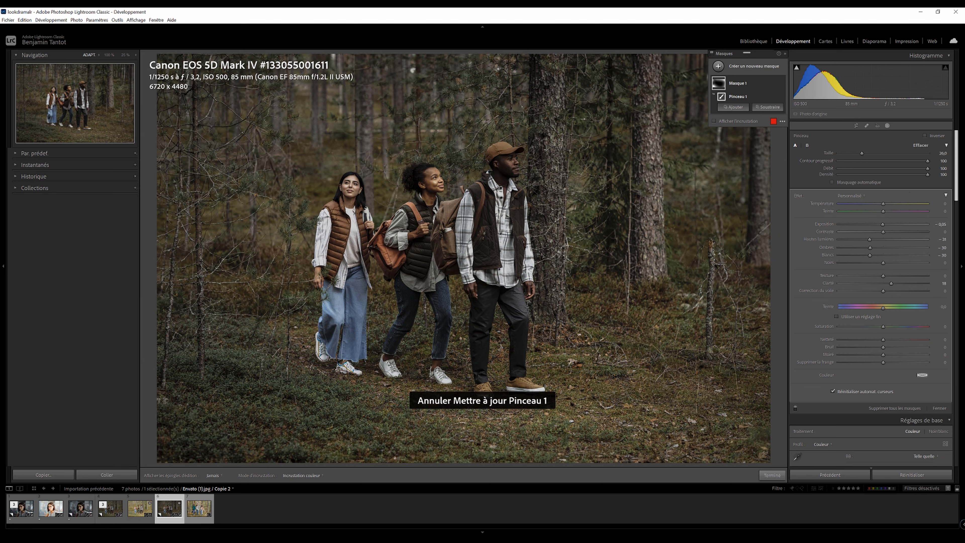
Add a second brush mask, slightly lower its Hautes lumières and Ombres, and close masking
click(754, 66)
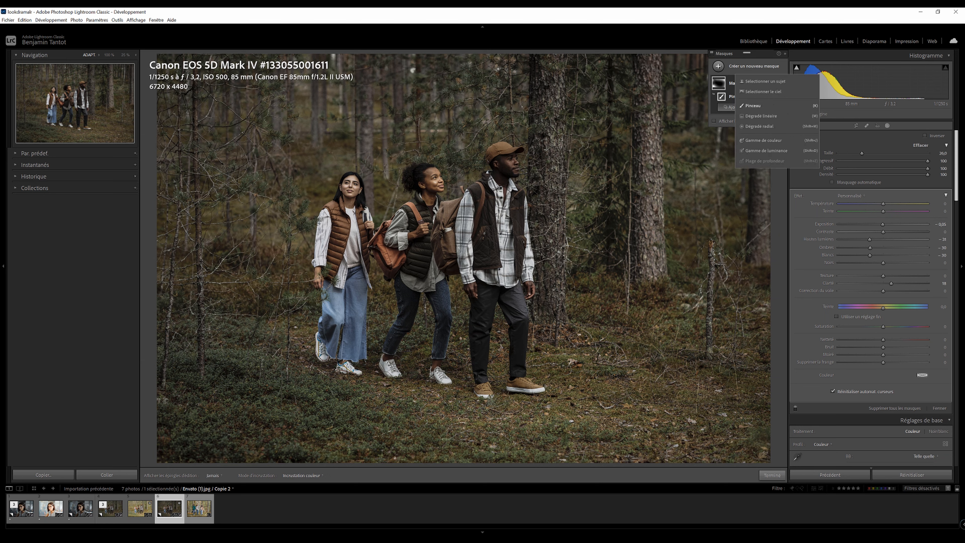
click(752, 106)
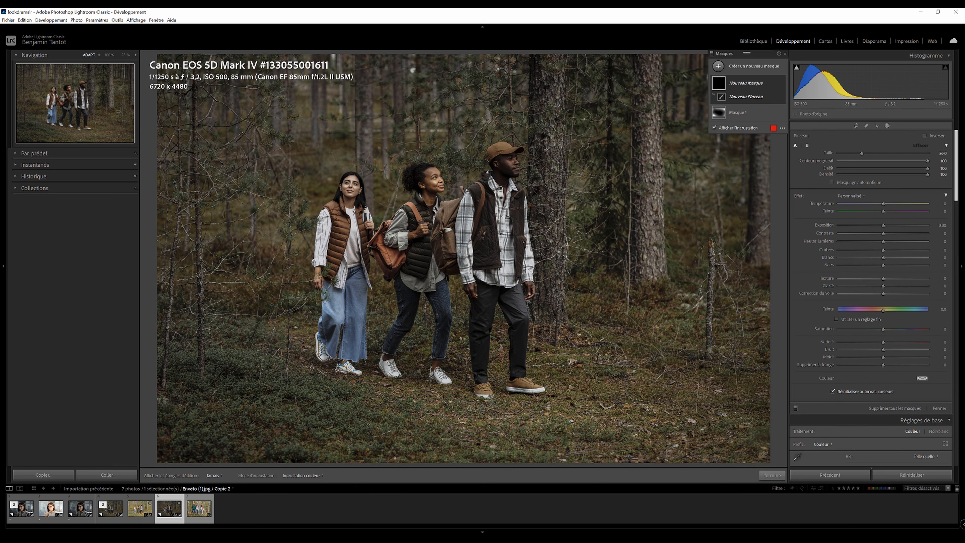
drag(883, 241, 878, 249)
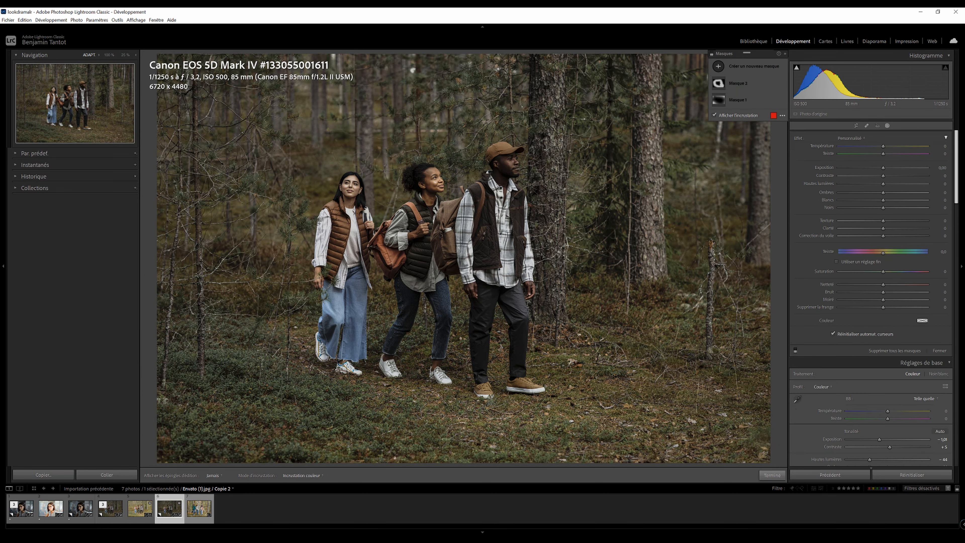
key(period)
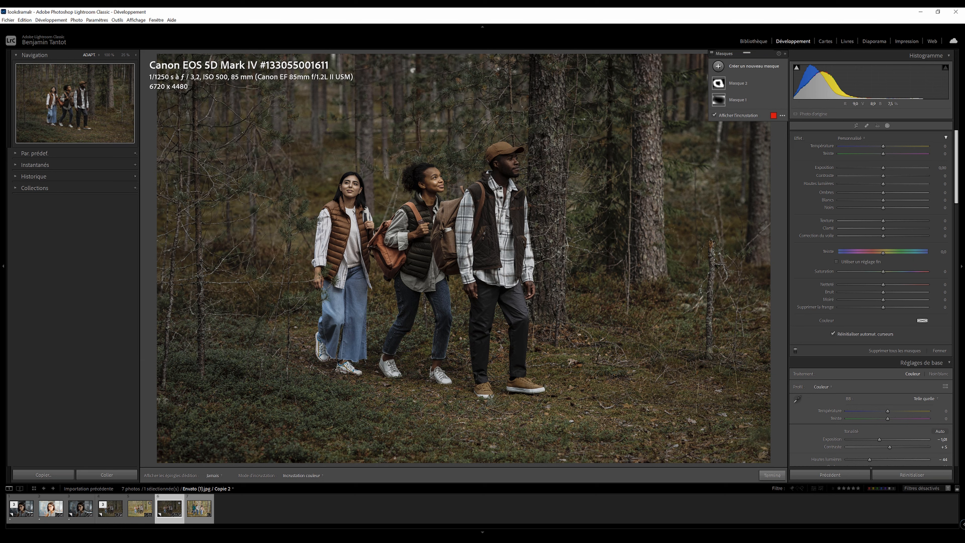
click(887, 125)
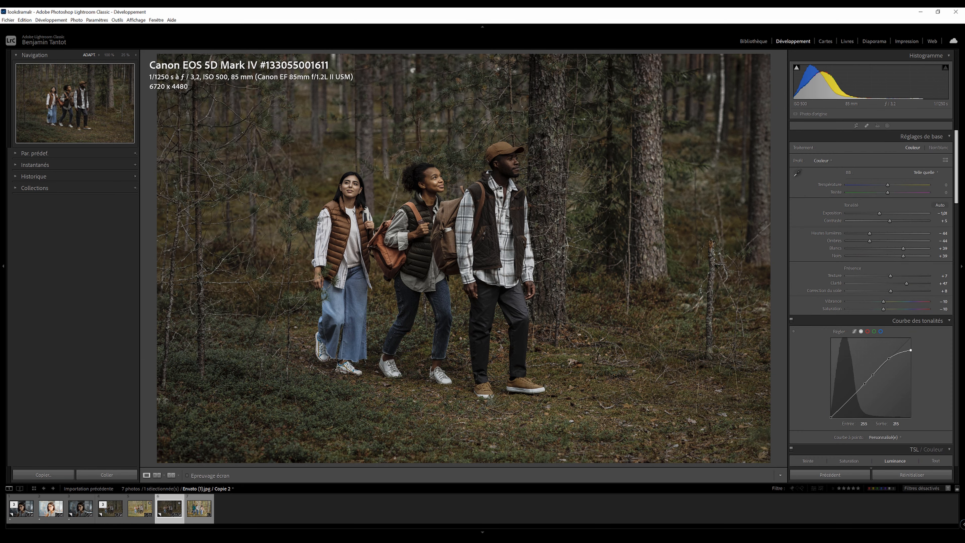
Raise the global Clarté to +59 and compare the forest photo with its before view
drag(906, 283, 911, 283)
key(backslash)
key(backslash)
key(backslash)
key(backslash)
key(backslash)
key(backslash)
Set Blancs to +48, Température and Teinte to −3, Exposition to −1.20, Hautes lumières to −47 and Vibrance to −15
drag(903, 248, 905, 248)
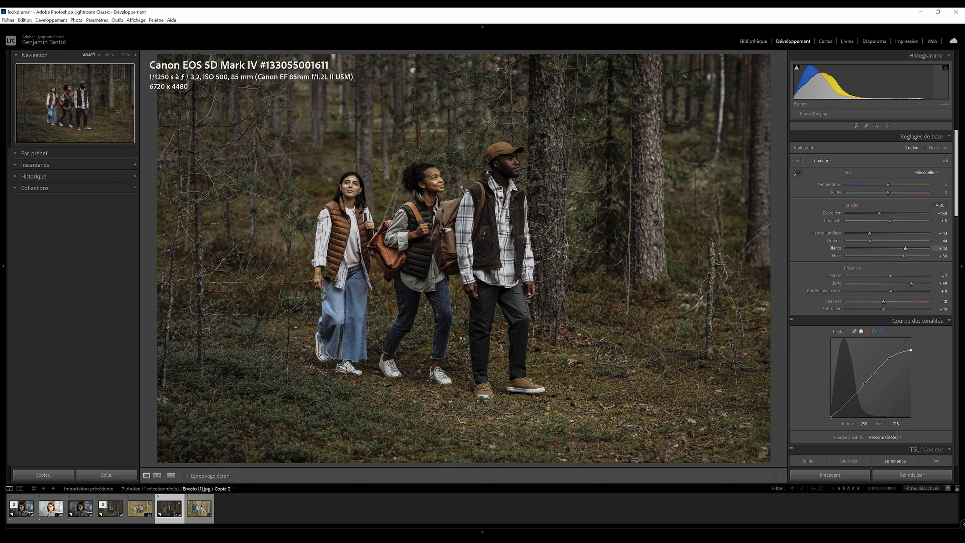
drag(905, 249, 906, 248)
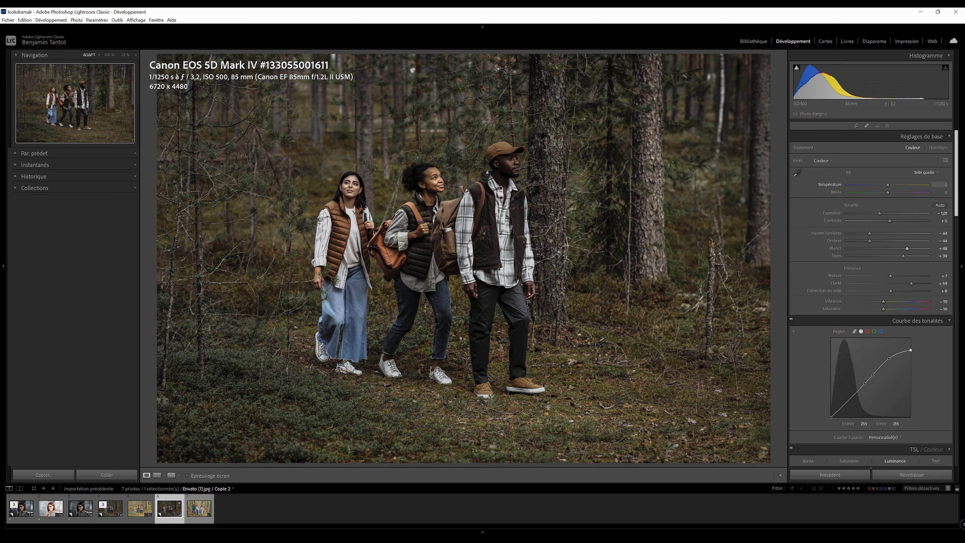
drag(889, 185, 887, 185)
drag(888, 192, 886, 192)
Start creating a new develop preset from the forest photo's settings
click(135, 153)
key(Escape)
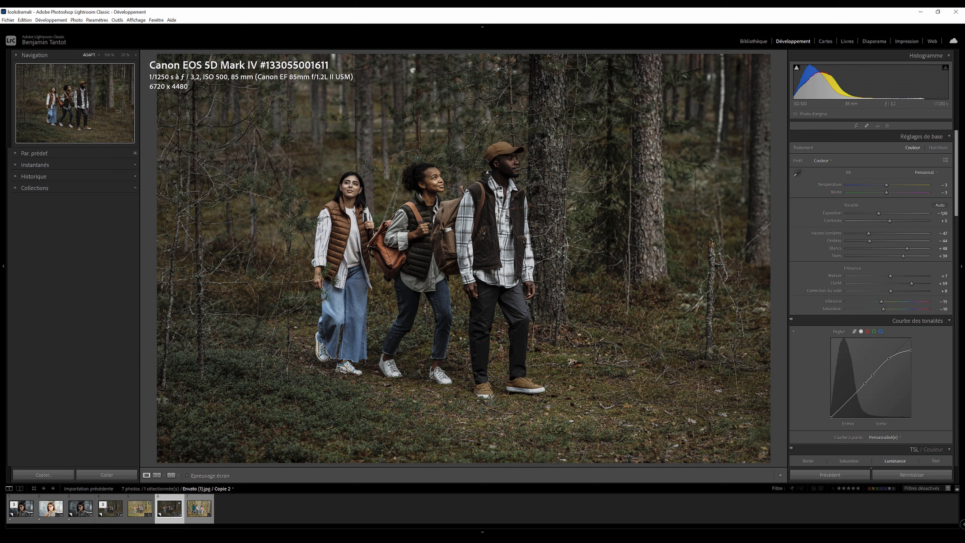
click(135, 153)
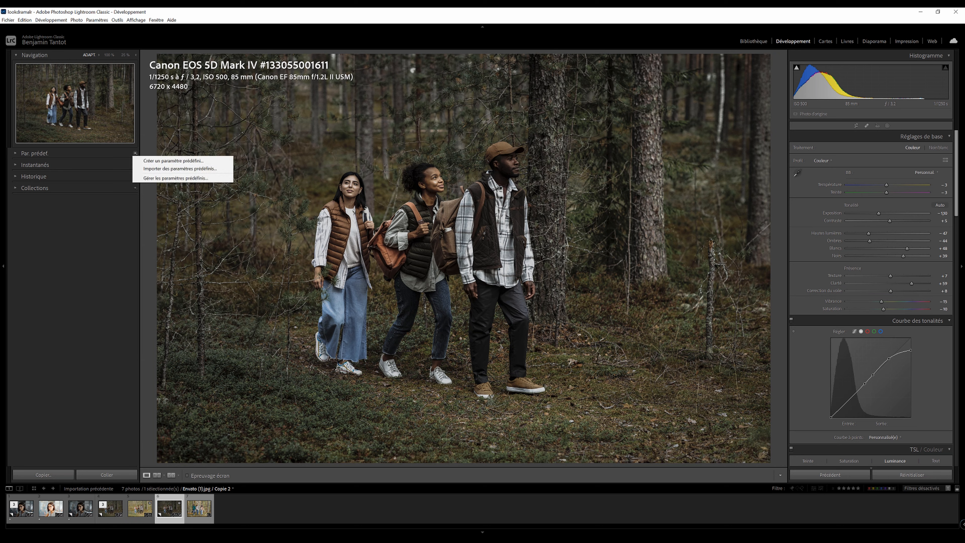
click(173, 160)
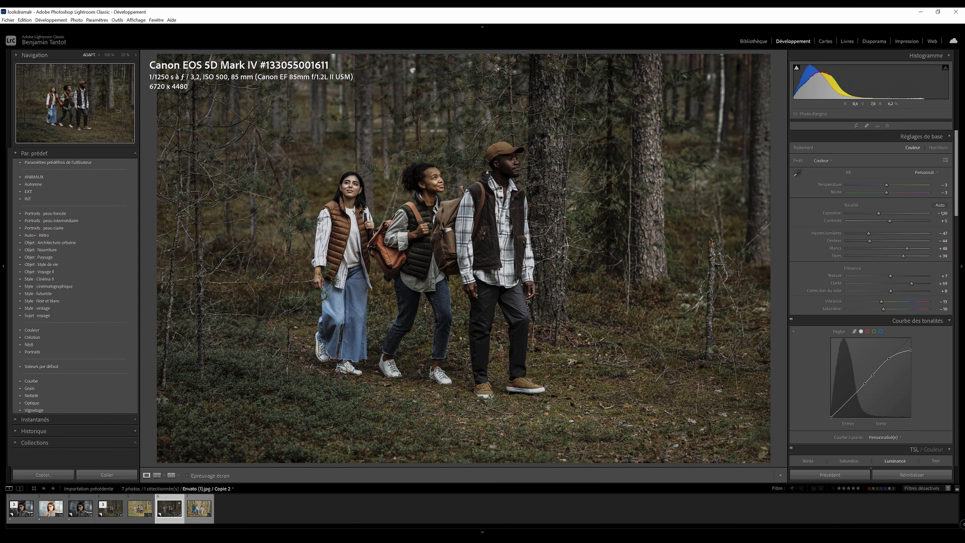